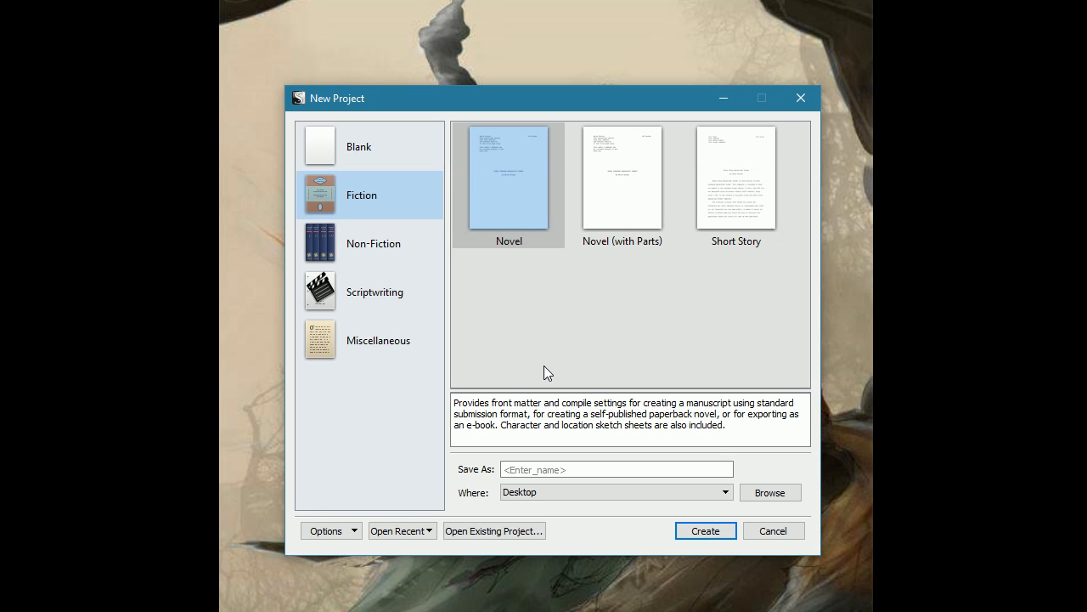
Step: Look through the Non-Fiction, Scriptwriting and Miscellaneous project template categories
left_click(557, 469)
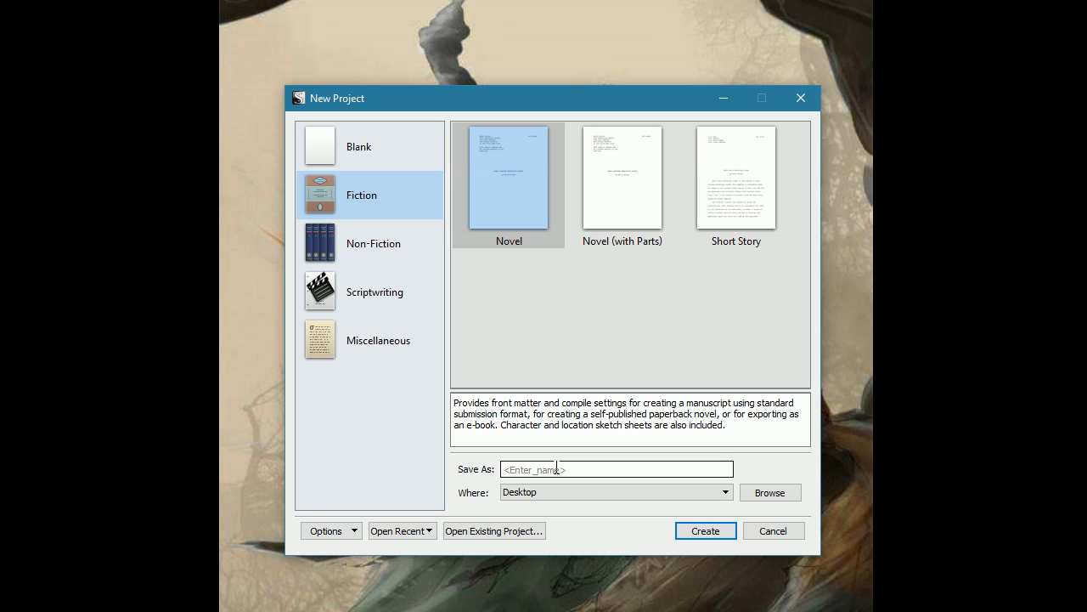
left_click(361, 250)
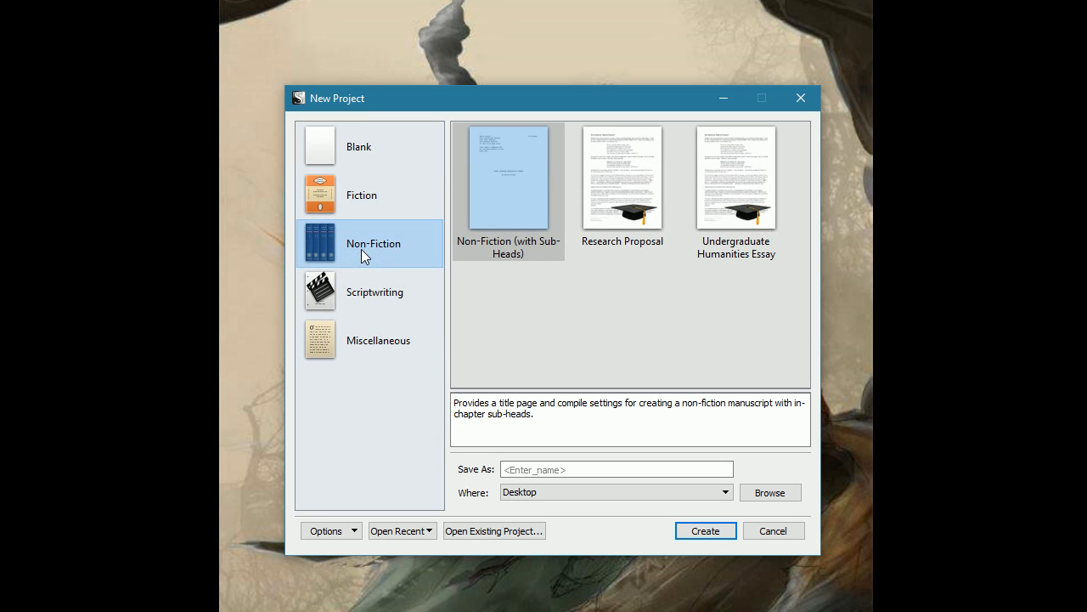
left_click(371, 297)
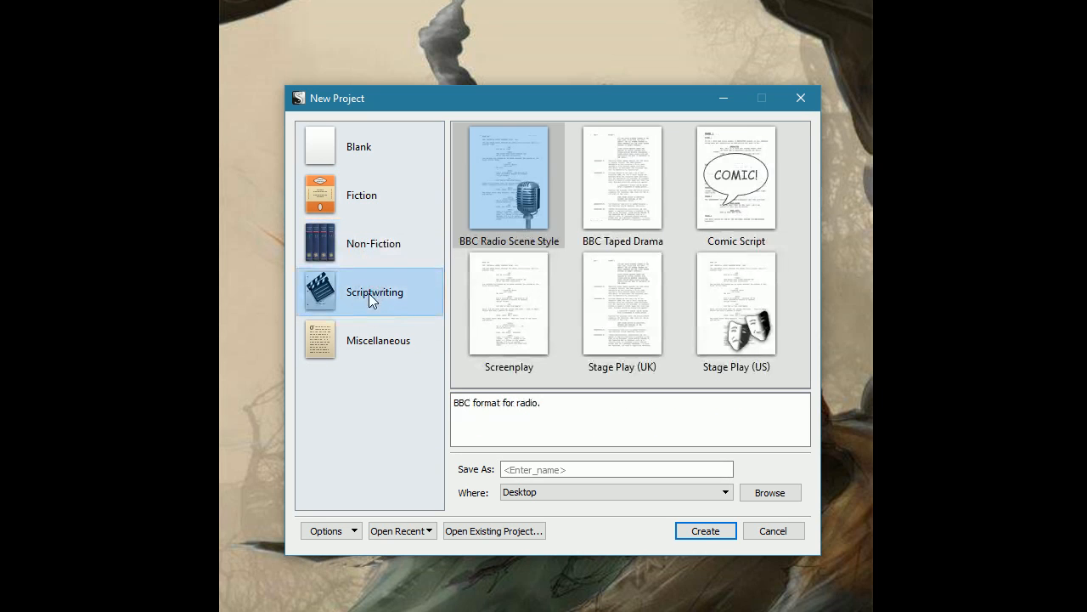
left_click(374, 348)
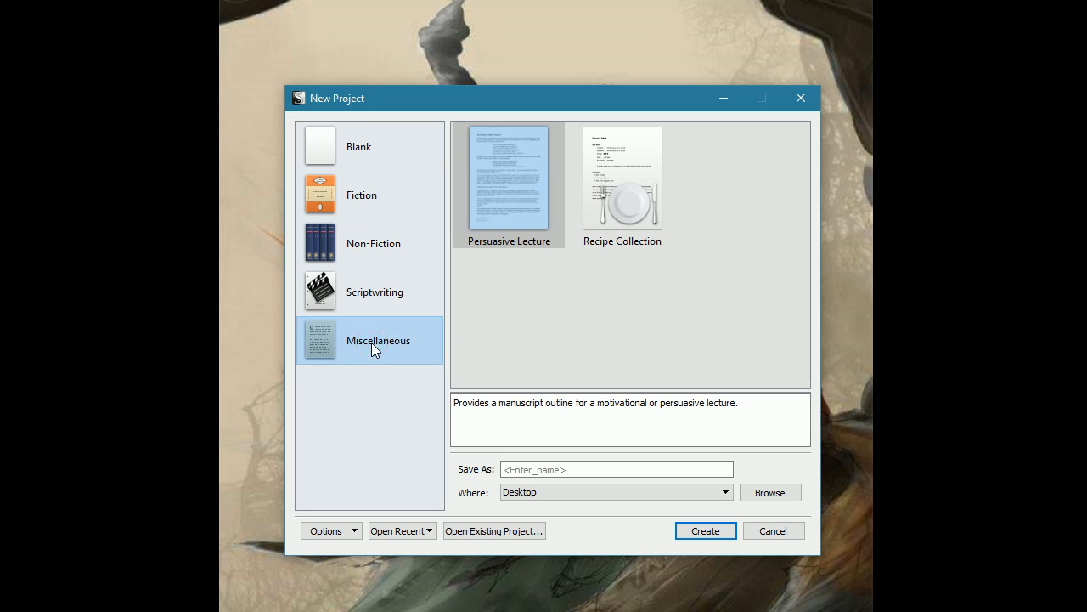
Step: Create a new project from the Fiction Novel template, saved on the Desktop as Scrivener Demo
left_click(355, 202)
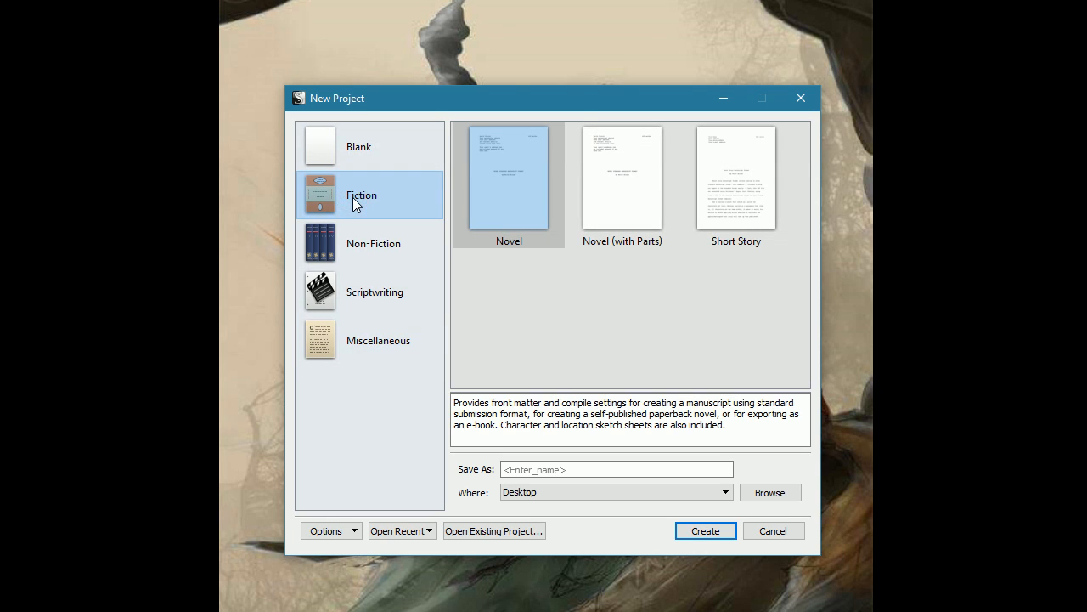
left_click(560, 491)
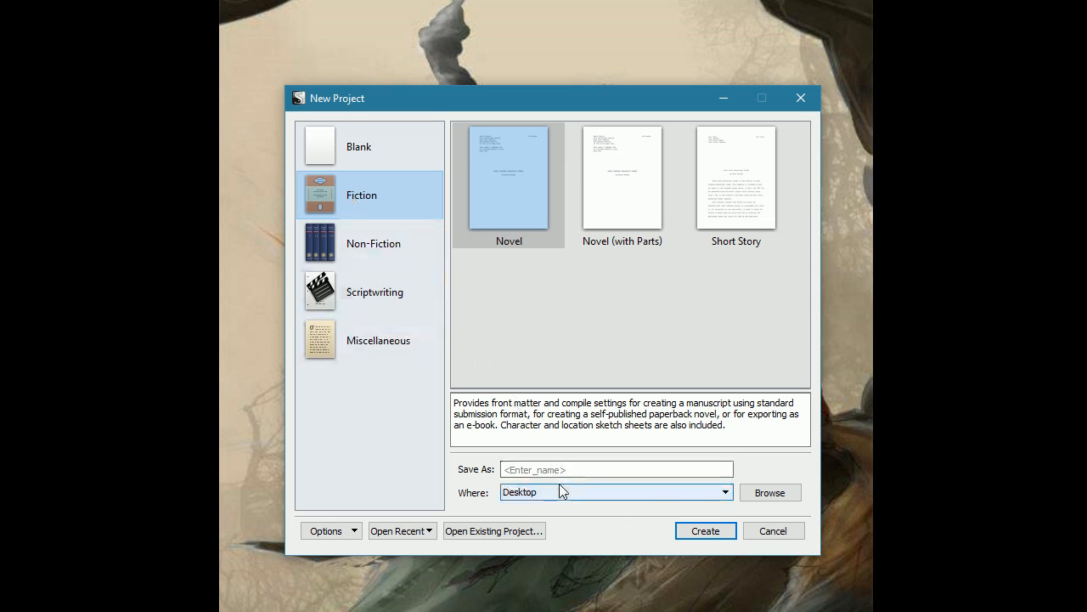
left_click(544, 468)
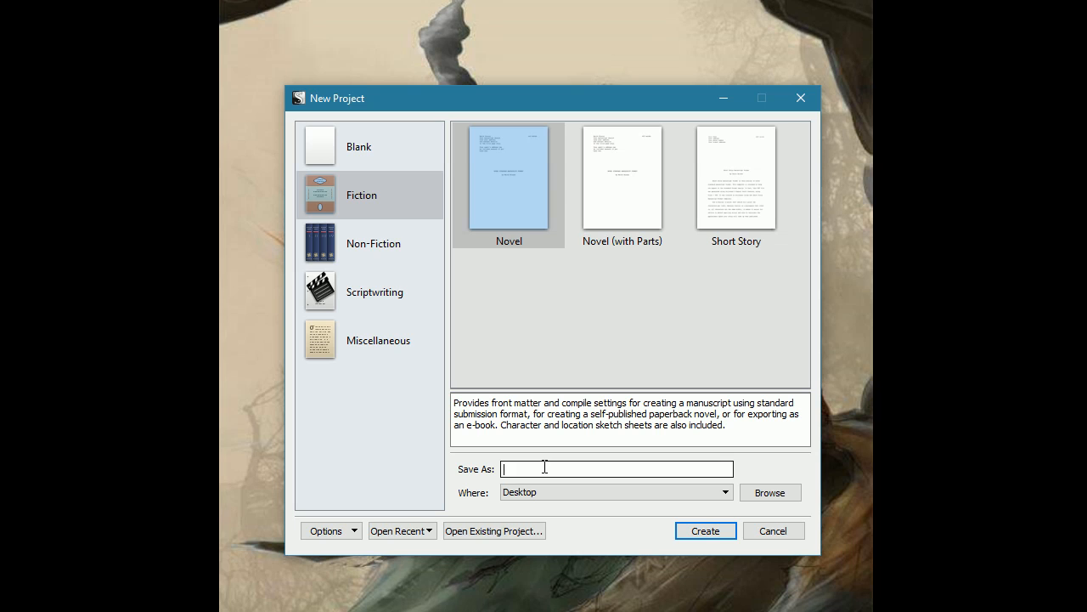
type("Scrivener Demo")
left_click(705, 531)
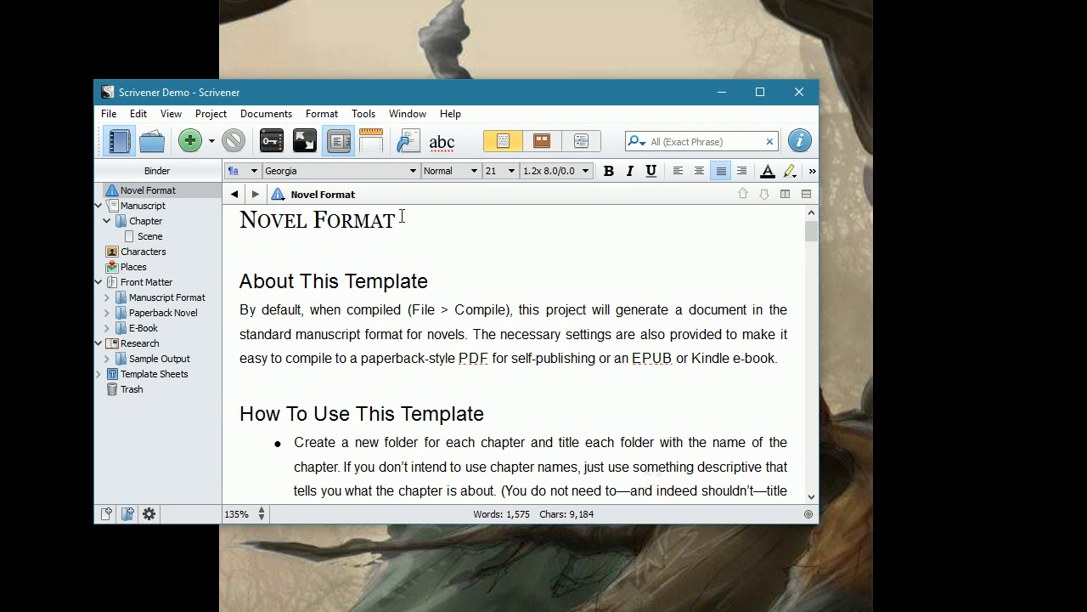
Step: Enlarge the project window on all four sides so it fills most of the screen
left_click_drag(287, 79, 226, 26)
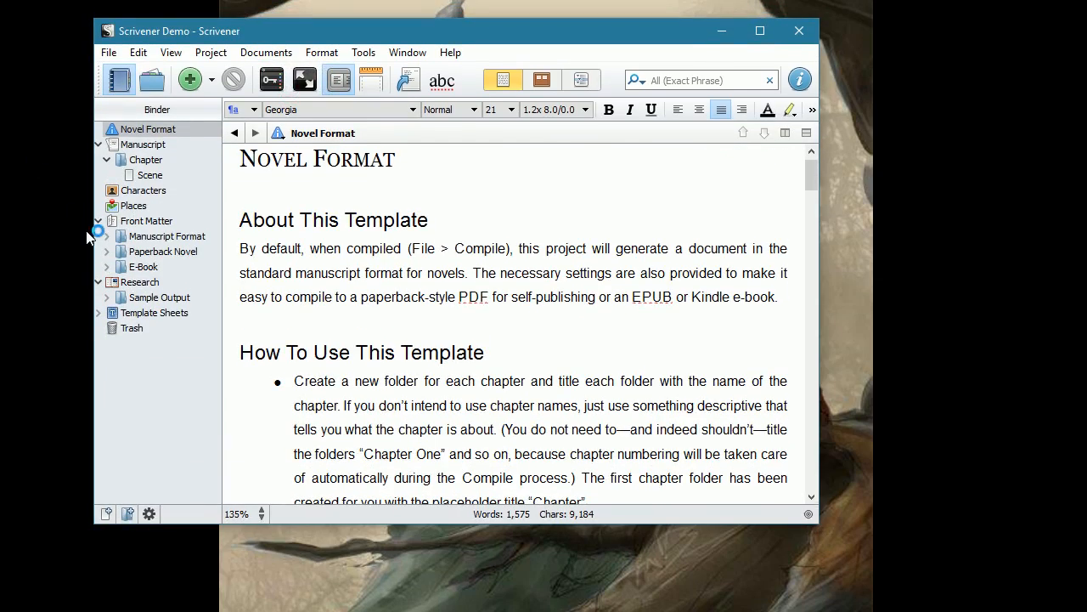
left_click_drag(94, 235, 10, 235)
scroll(682, 185, "down", 5)
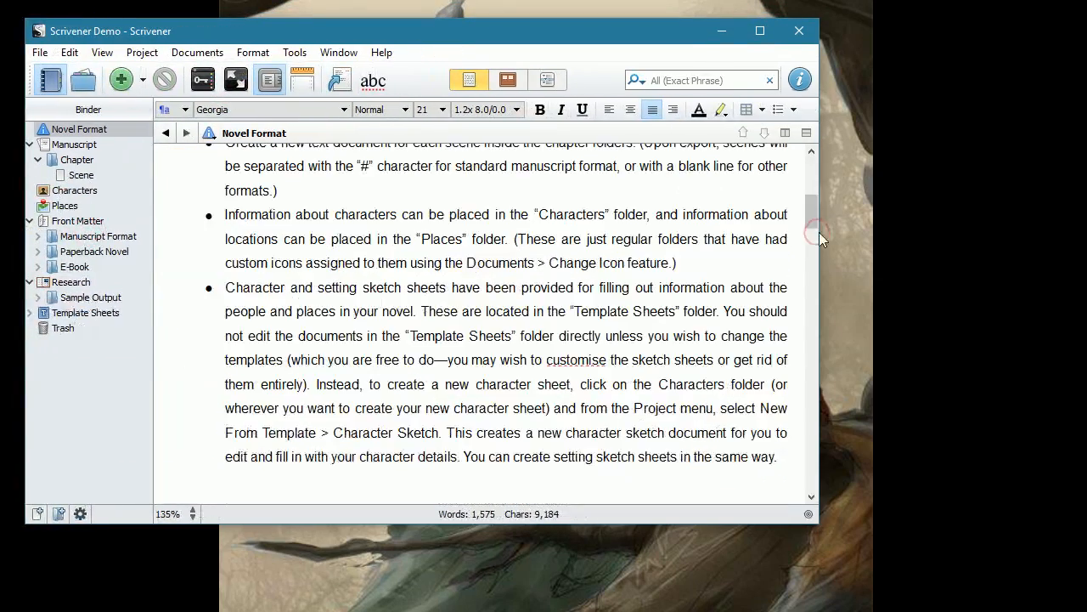
left_click_drag(819, 234, 1081, 245)
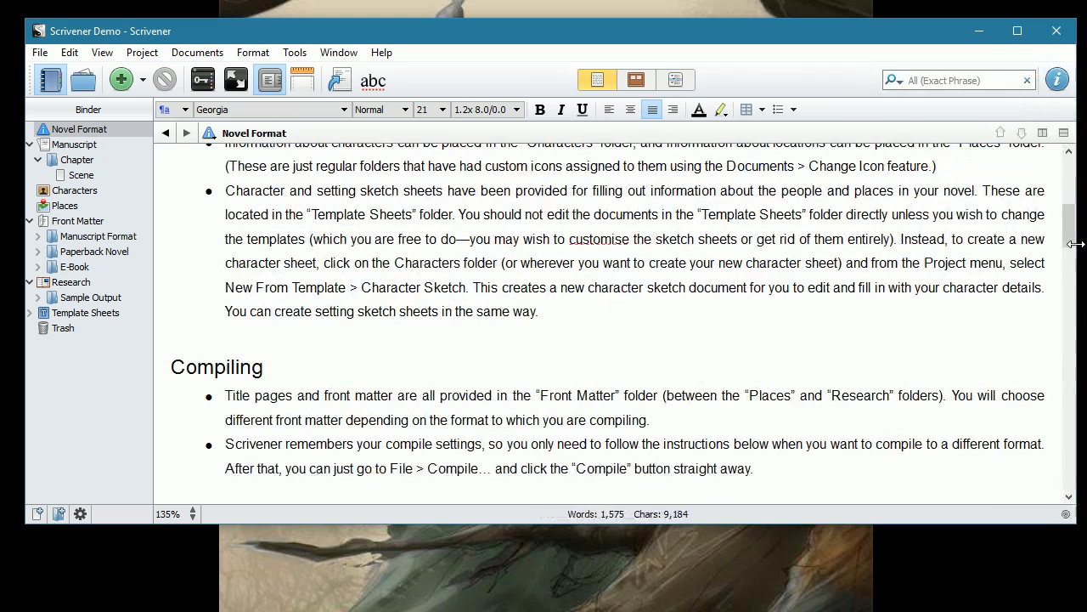
left_click_drag(494, 524, 487, 600)
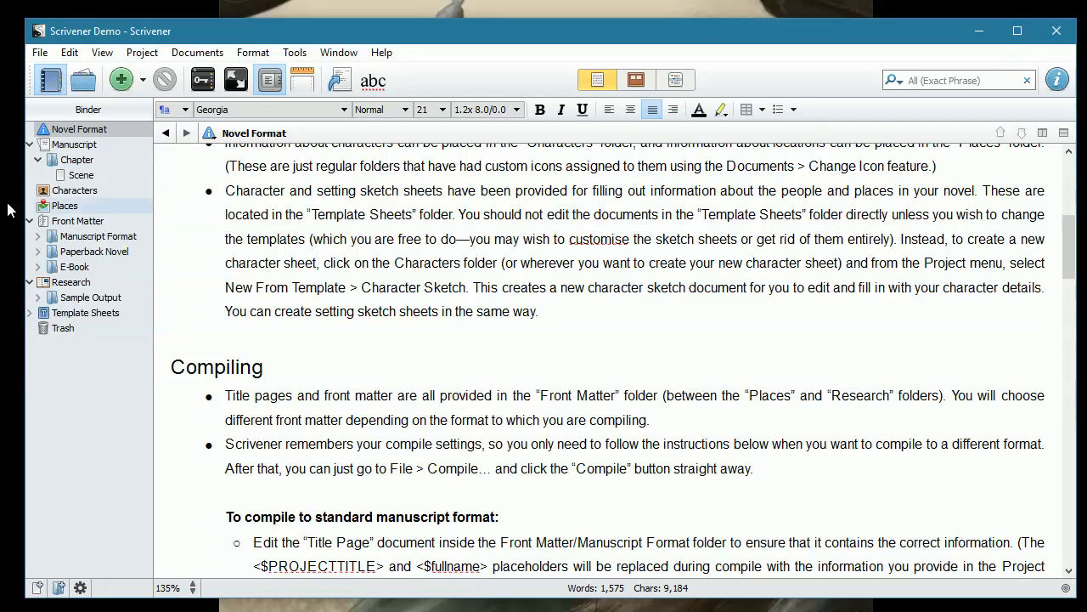
Step: Import the file Jules Verne - Interior of the Earth.docx into the Manuscript folder
left_click(71, 146)
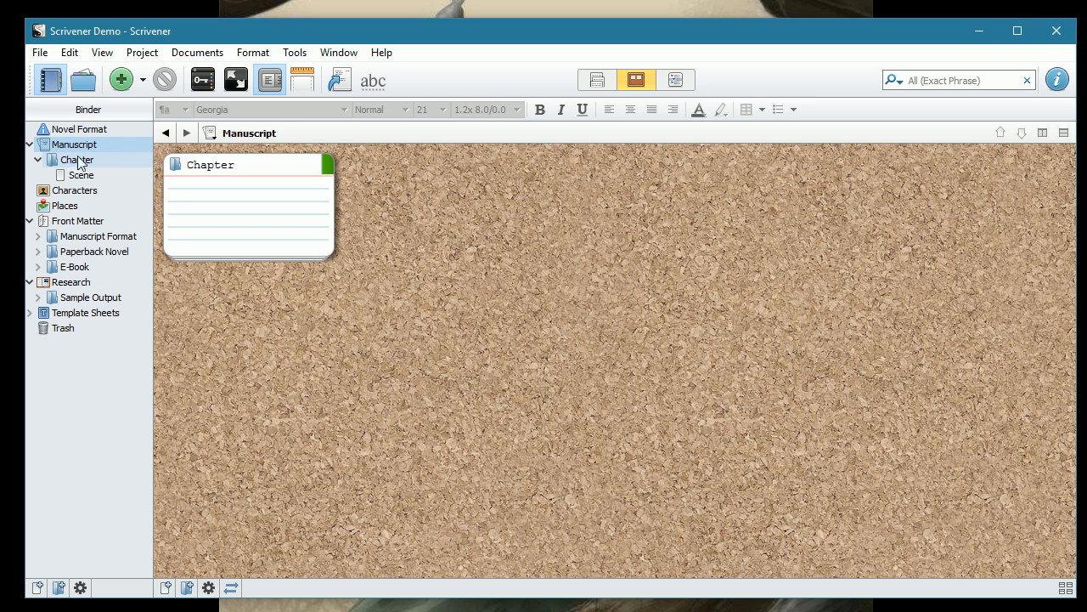
left_click(43, 54)
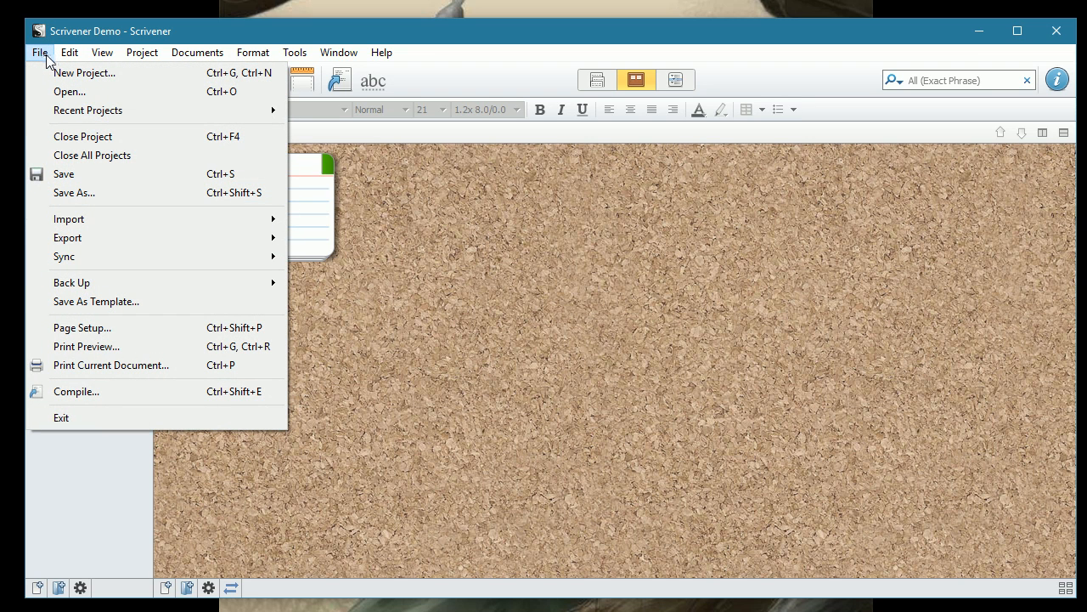
mouse_move(120, 215)
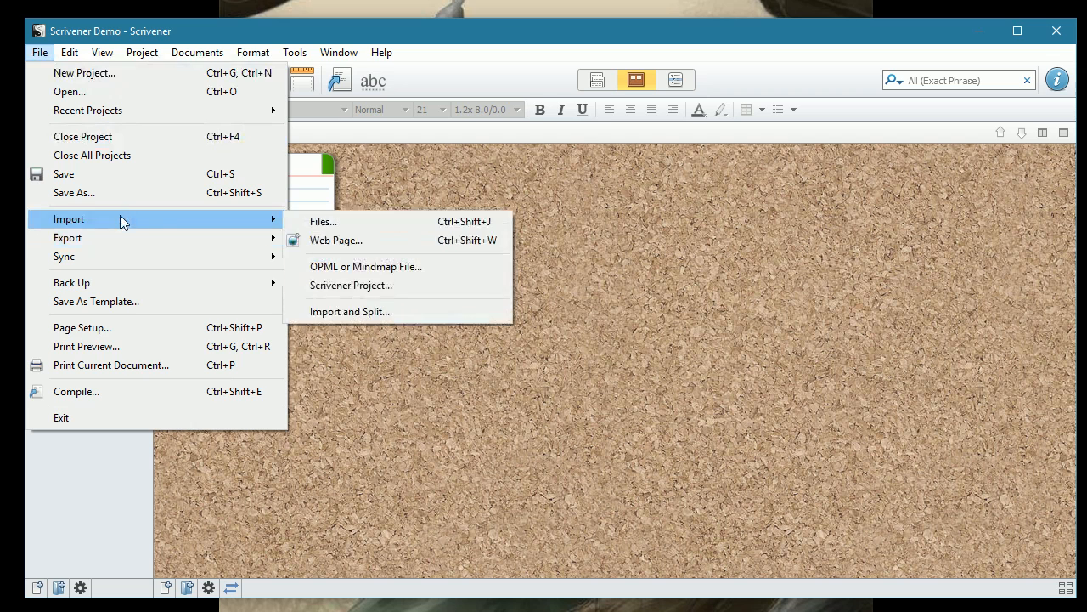
left_click(323, 221)
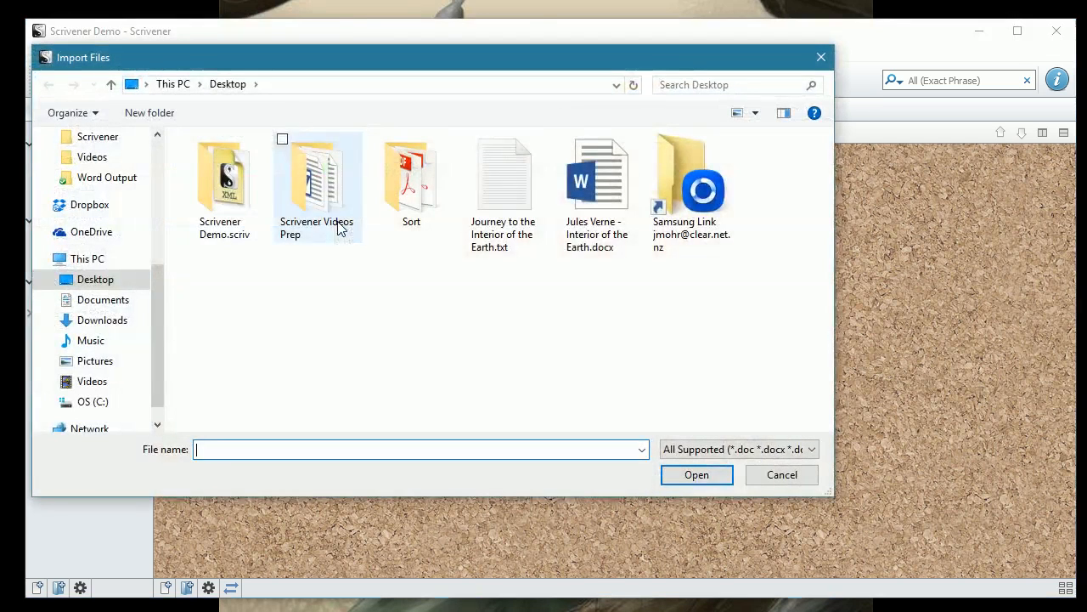
left_click(606, 244)
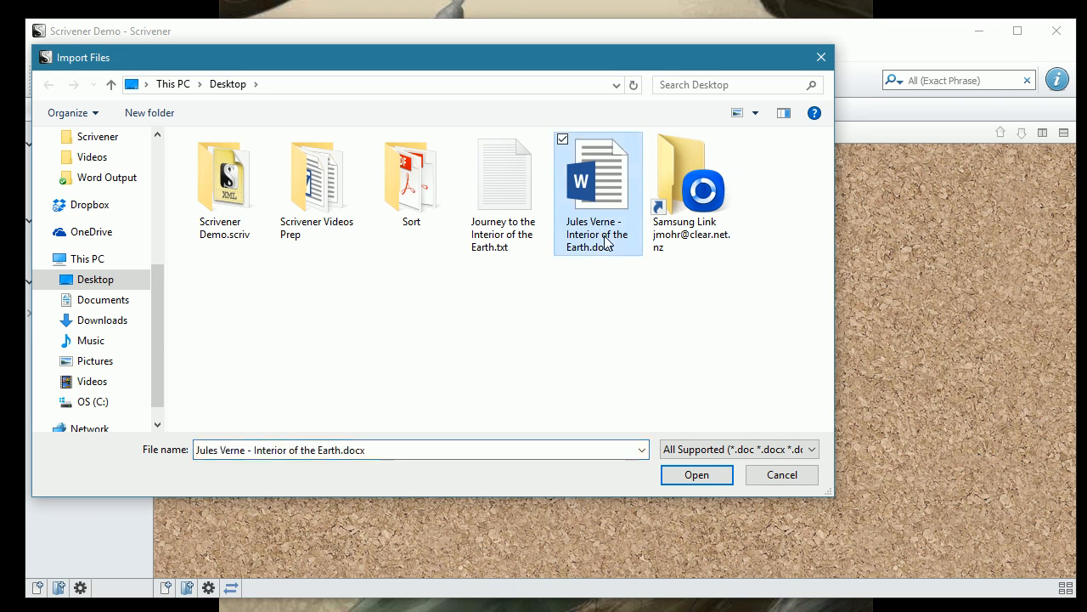
left_click(697, 475)
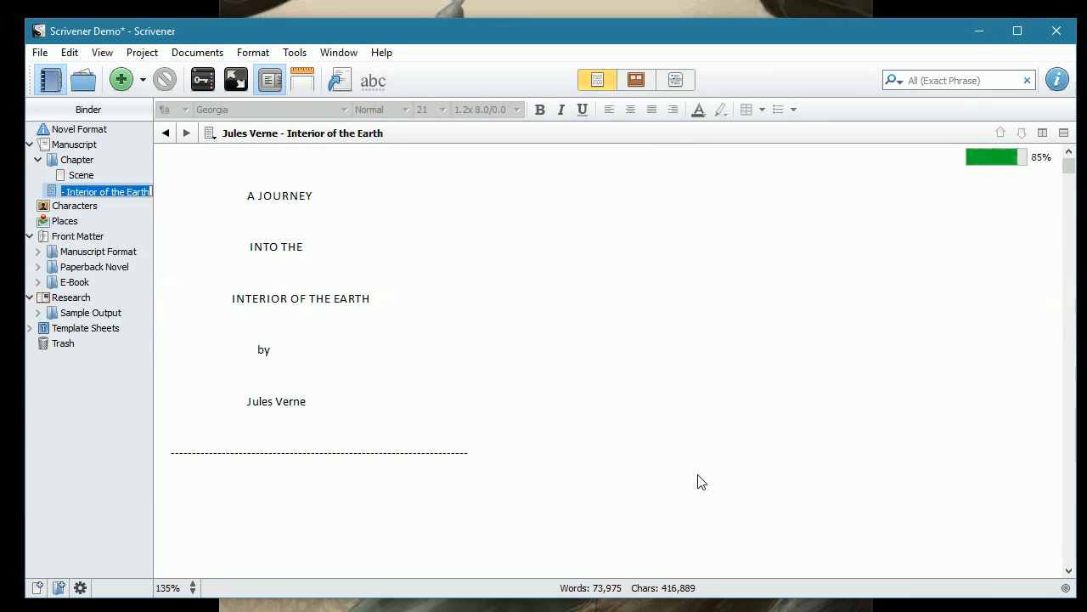
left_click(228, 321)
Step: Remove the PREFACE heading from the imported text and use it to replace the document's title
scroll(228, 321, "down", 4)
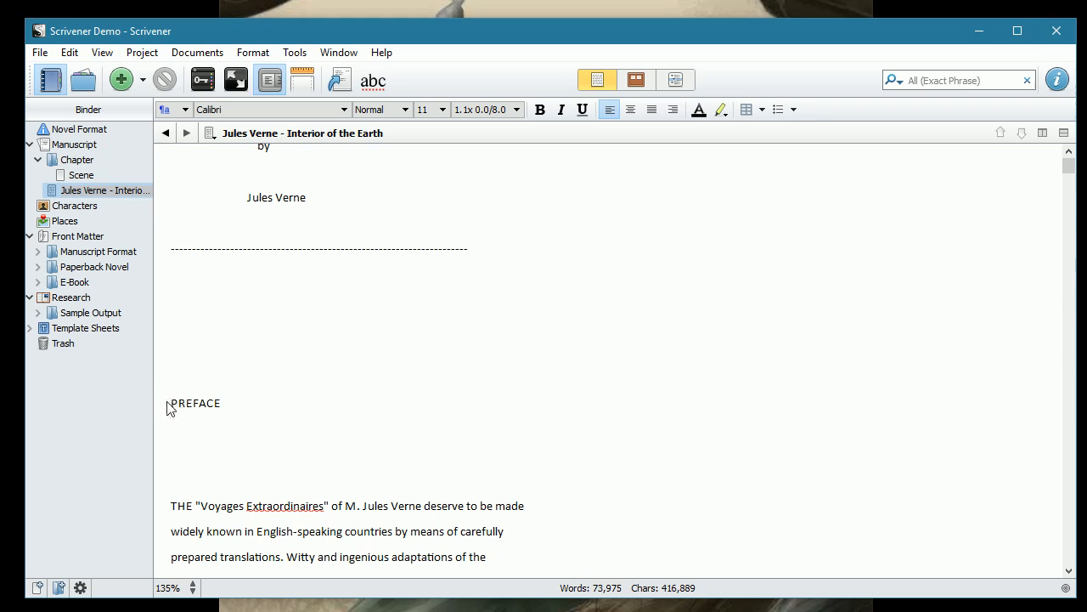
left_click_drag(170, 404, 224, 405)
key("ctrl+c")
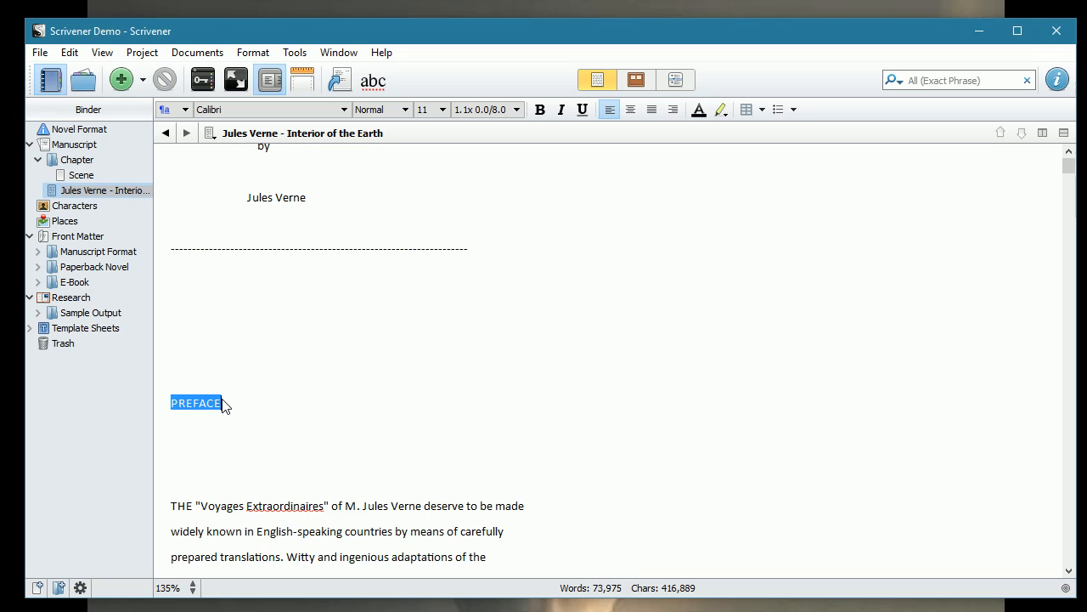
key("BackSpace")
left_click(235, 136)
left_click_drag(235, 138, 392, 133)
key("ctrl+v")
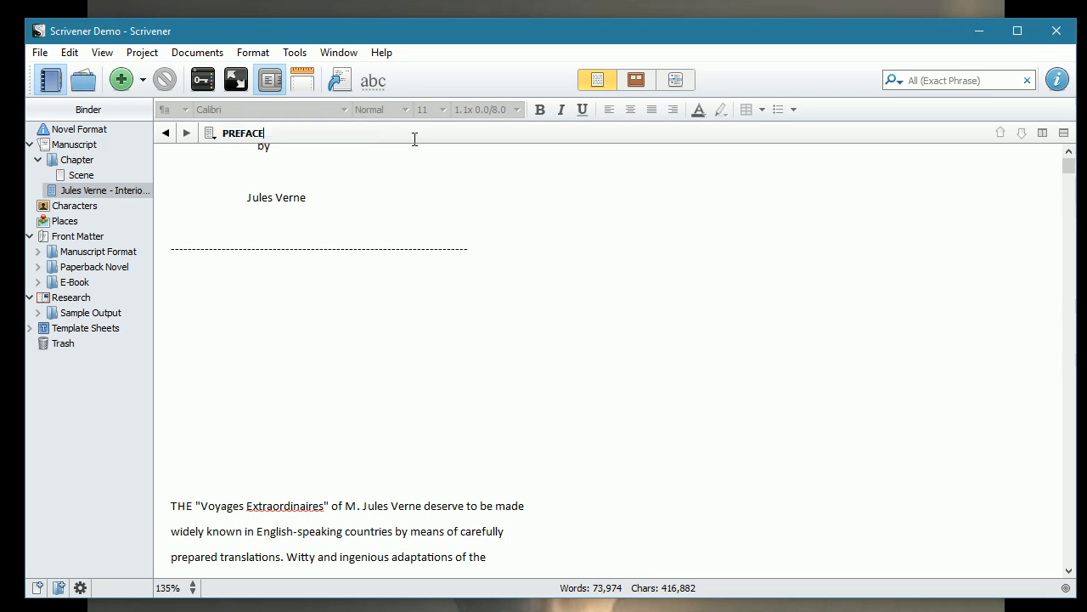
Step: Delete the book title, author line, divider and blank lines above the preface's first paragraph
left_click(169, 504)
scroll(174, 497, "up", 3)
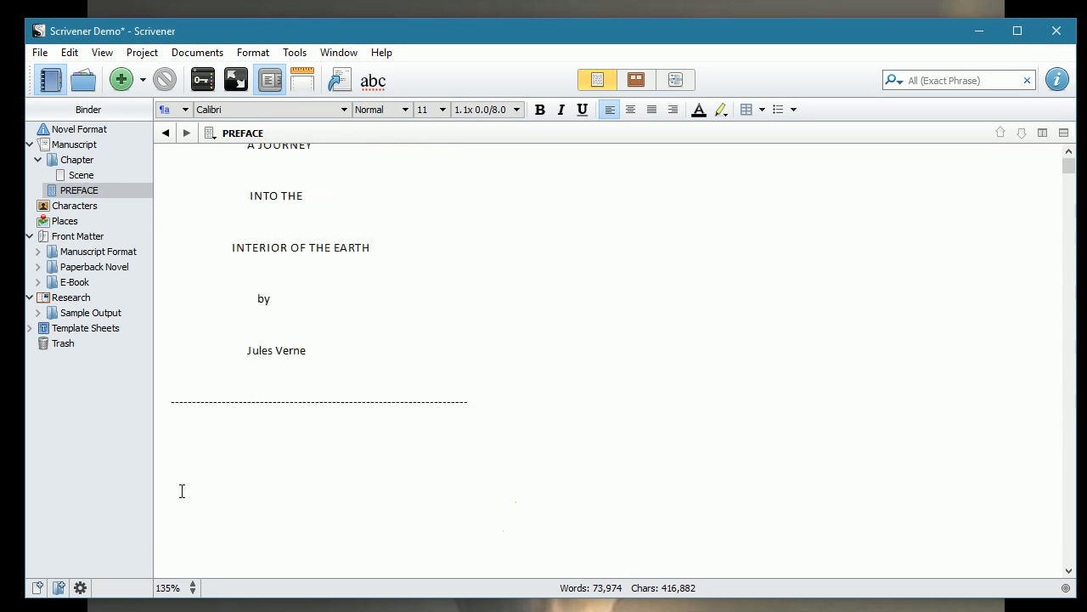
left_click(174, 163, "shift")
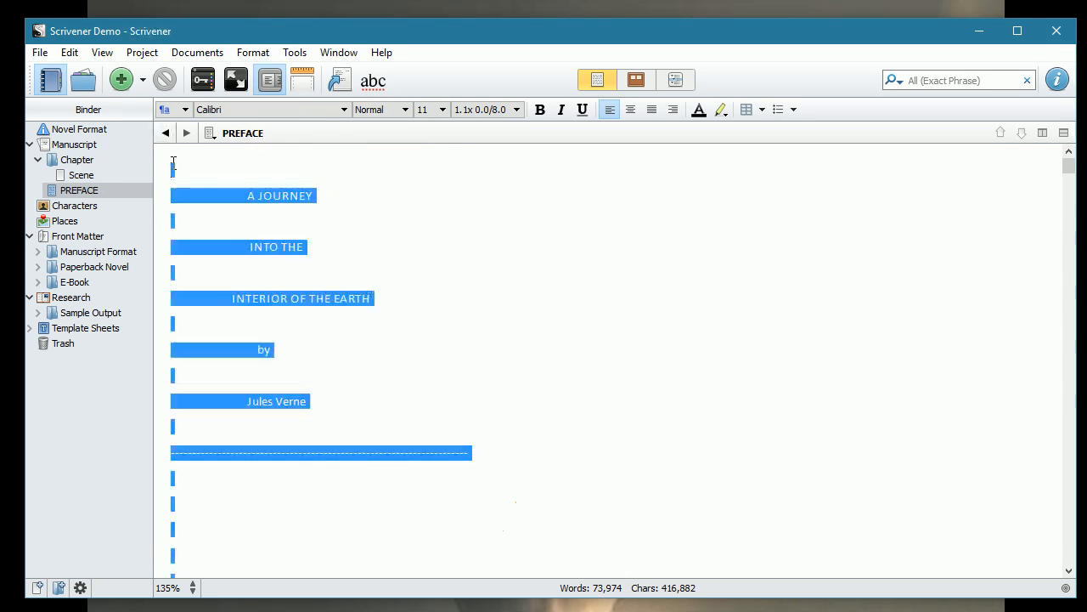
key("Delete")
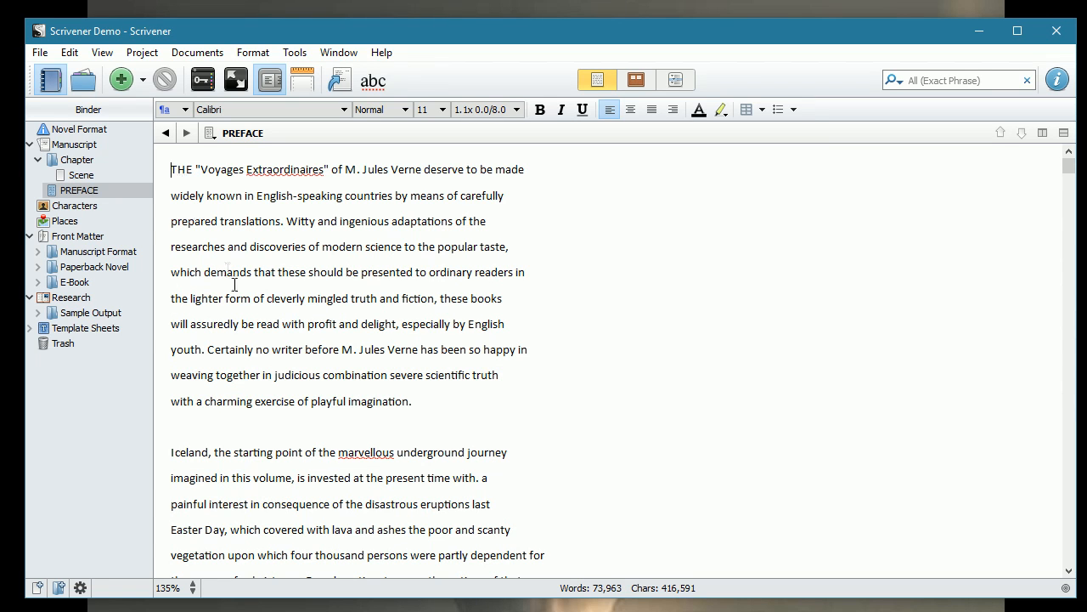
Step: Find "Chapter" in the PREFACE document and split the document just before the CHAPTER I. heading
left_click(69, 51)
mouse_move(141, 384)
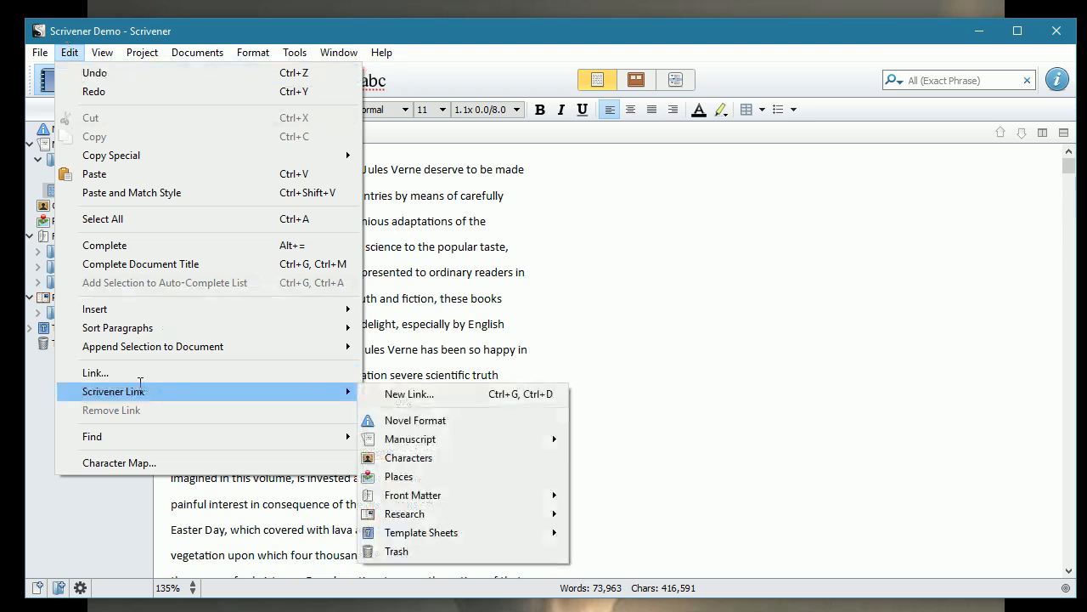
mouse_move(127, 437)
left_click(451, 439)
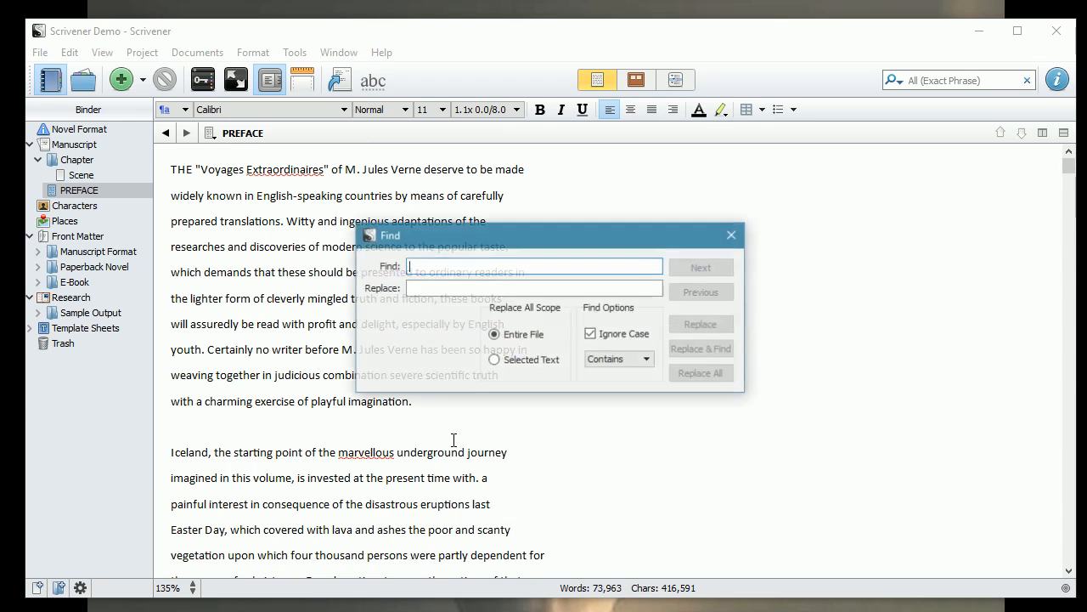
type("Chapter")
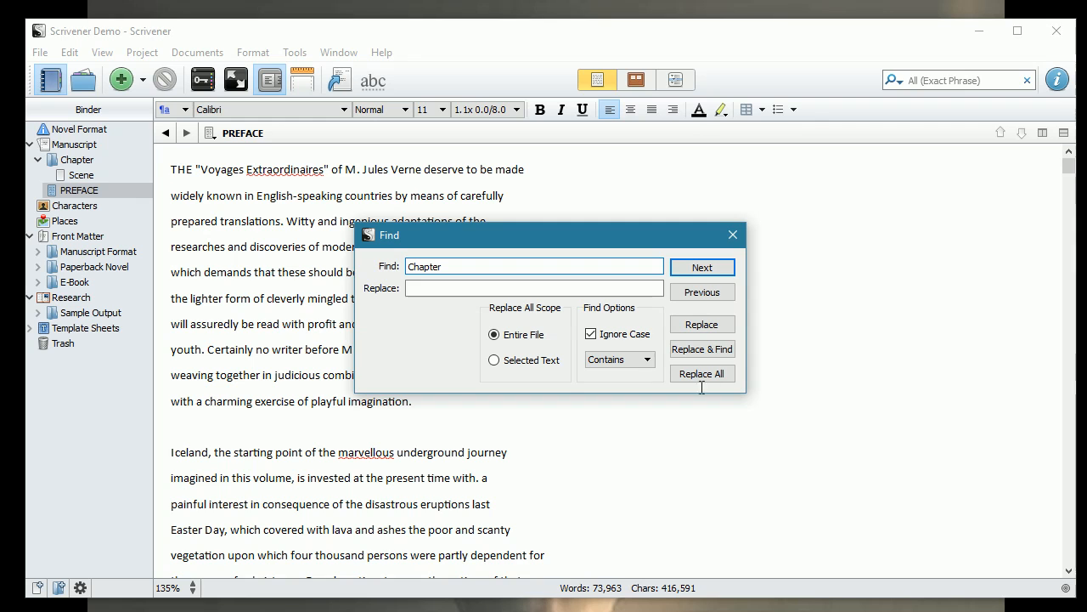
left_click(716, 266)
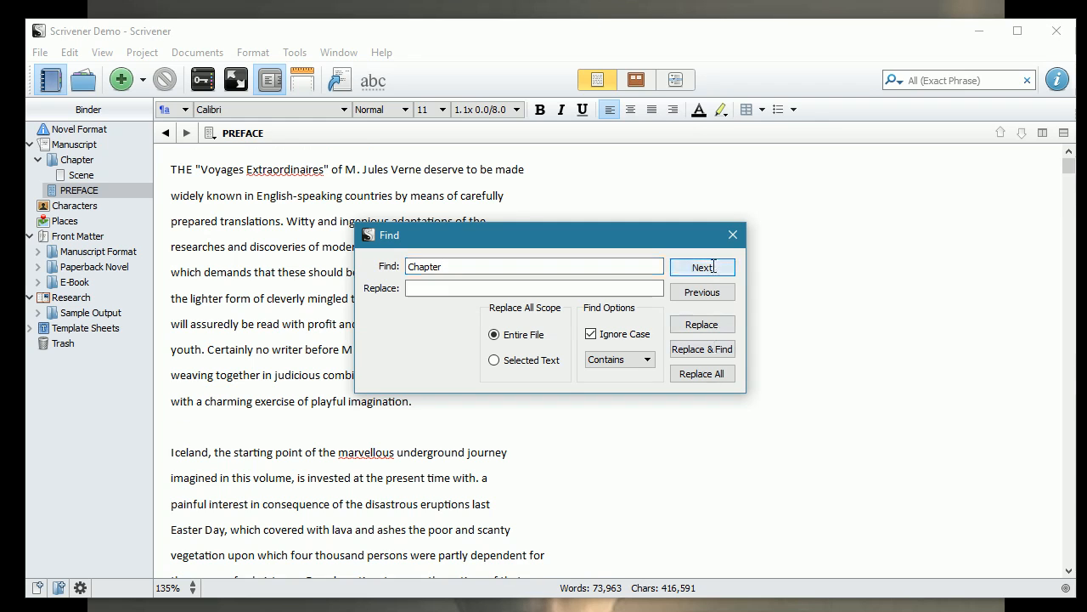
left_click_drag(546, 238, 786, 245)
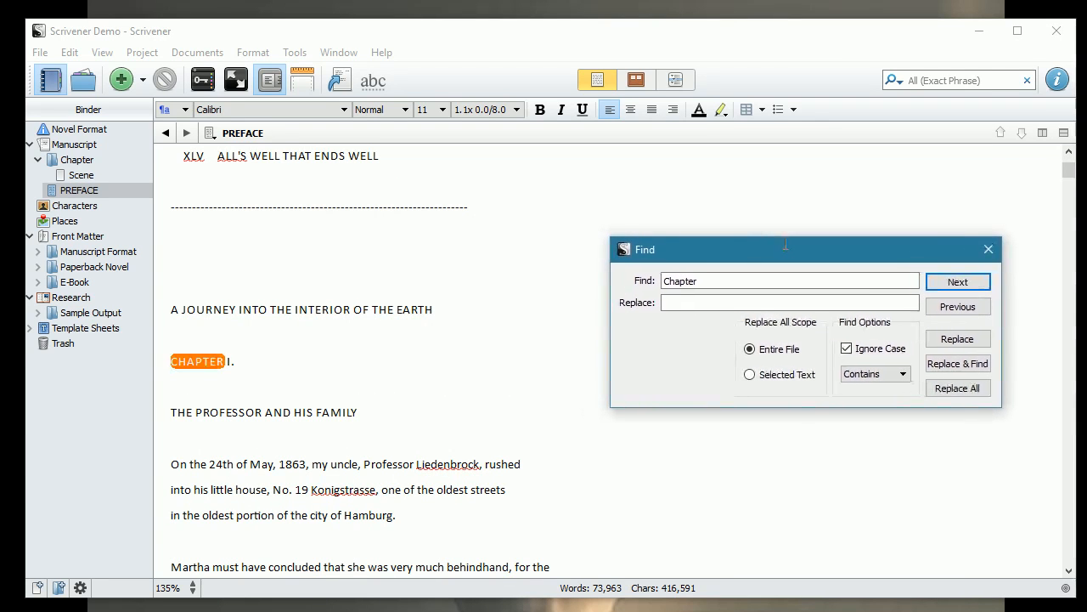
left_click(170, 361)
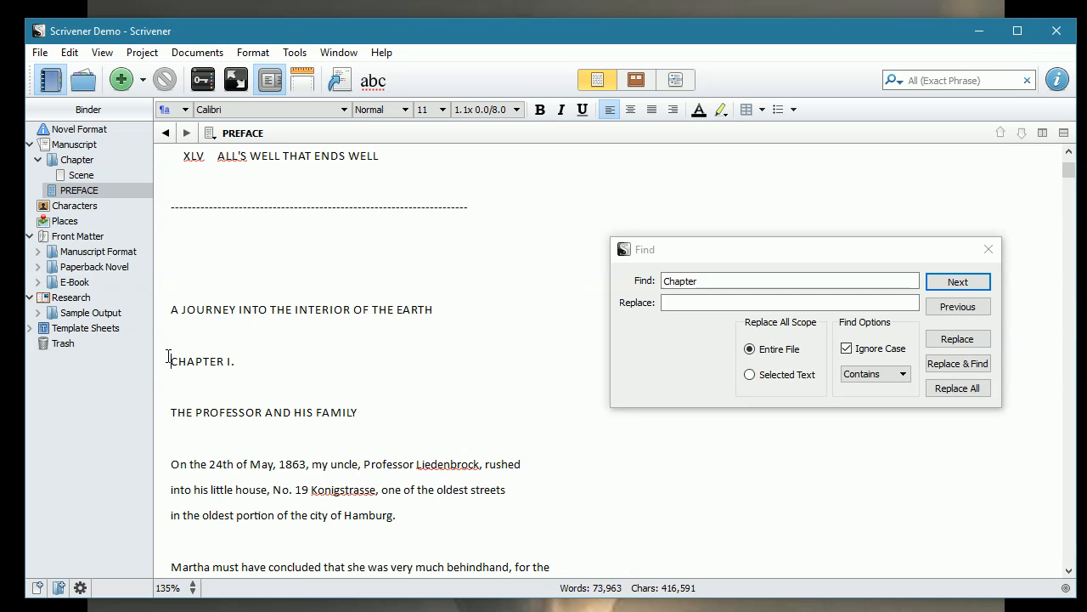
key("ctrl+k")
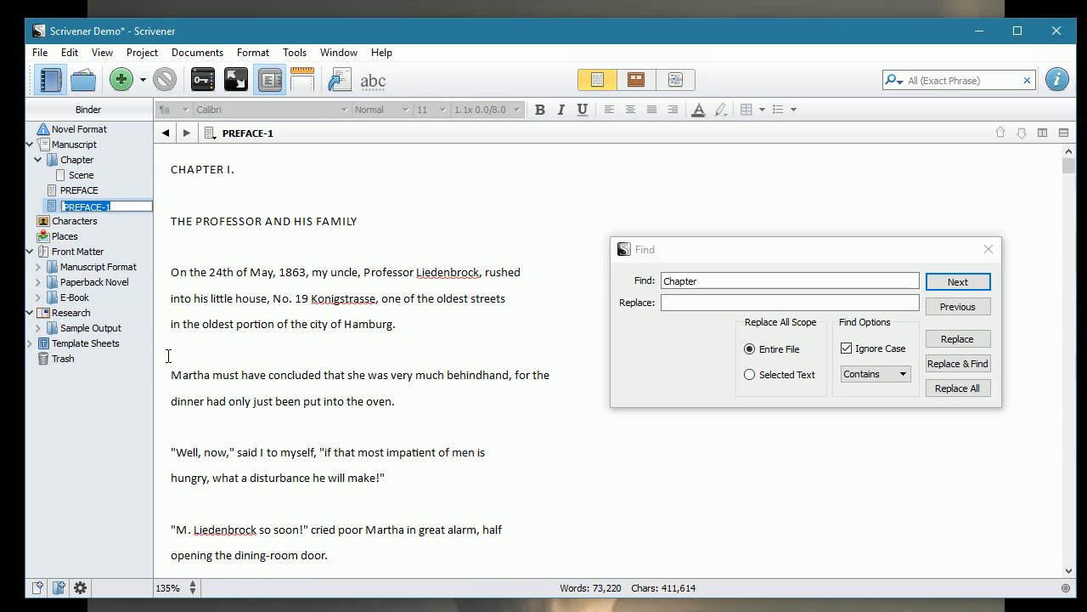
Step: Move the heading THE PROFESSOR AND HIS FAMILY into the split document's title and delete the CHAPTER I. line and blank lines above the body
left_click(171, 220)
left_click(359, 219, "shift")
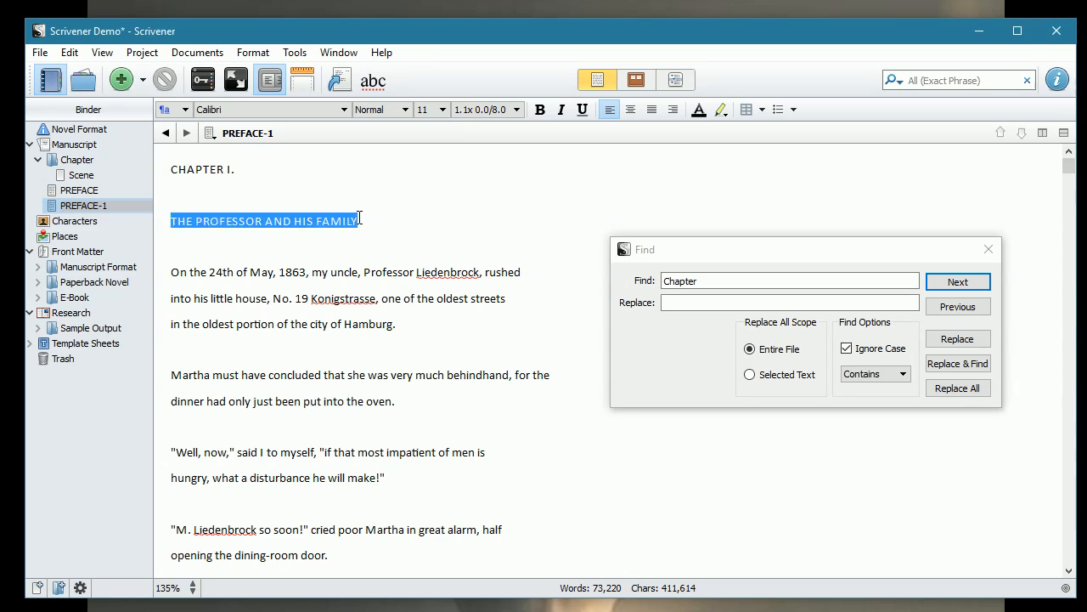
key("ctrl+x")
left_click(226, 133)
key("ctrl+a")
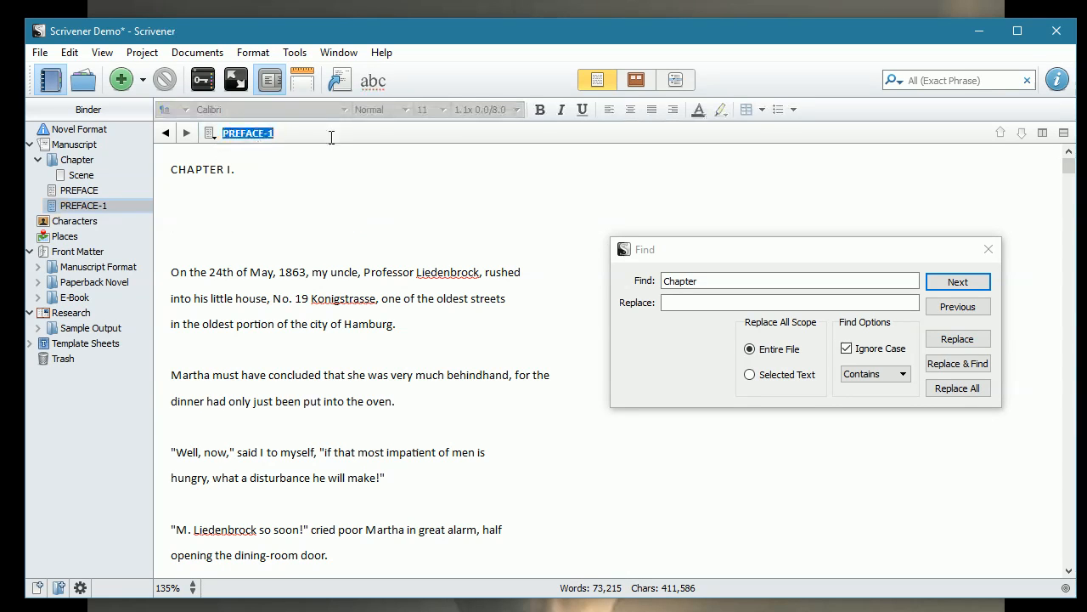
key("ctrl+v")
left_click_drag(162, 264, 159, 152)
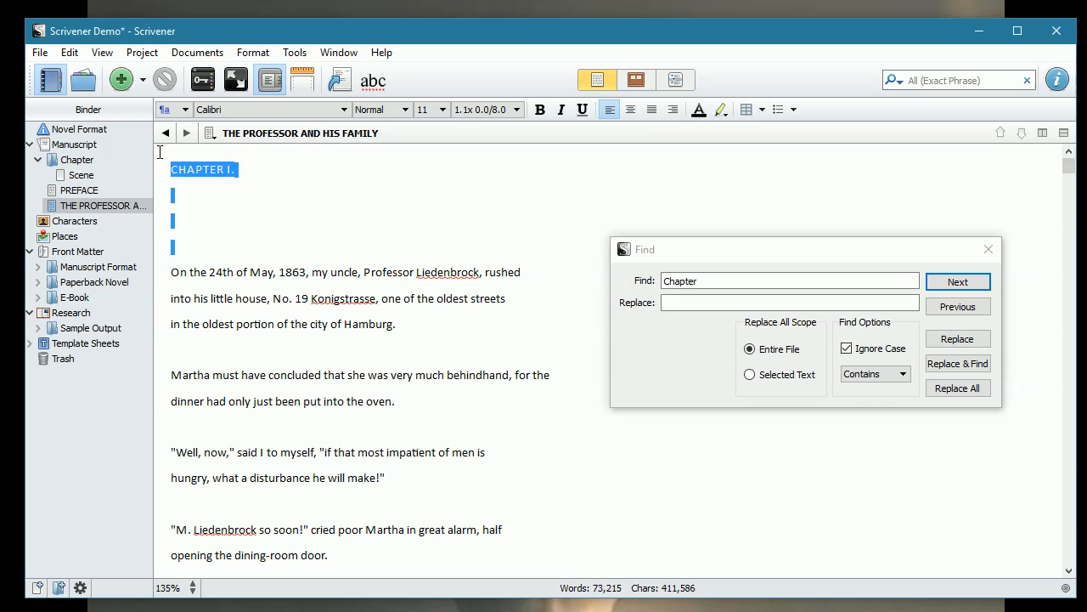
key("Delete")
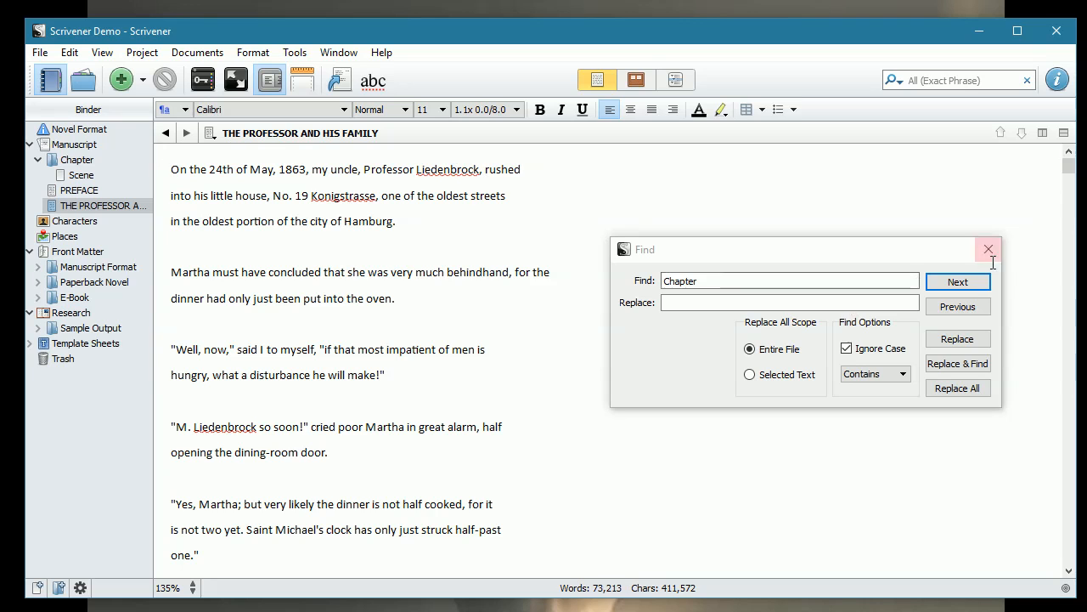
Step: Find the next "Chapter" in THE PROFESSOR AND HIS FAMILY and split the document just before the CHAPTER II. heading
left_click(970, 282)
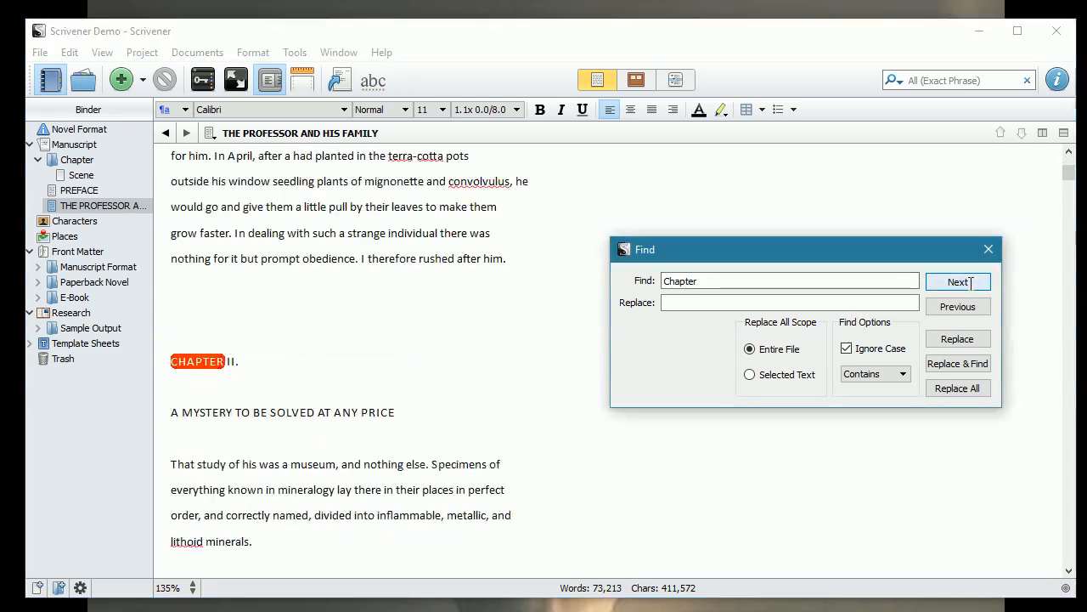
left_click(170, 360)
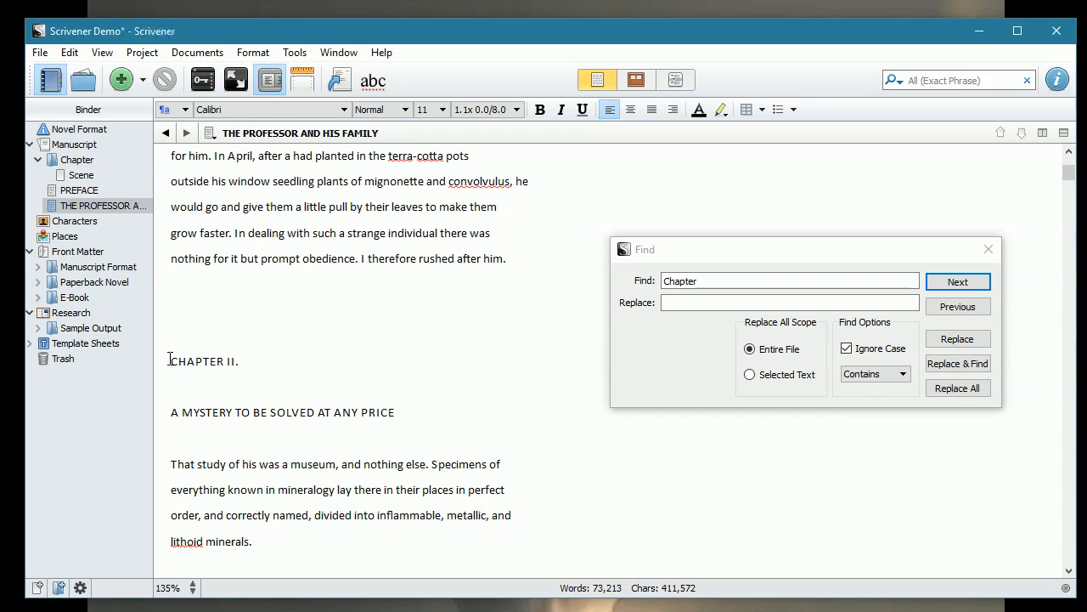
key("ctrl+k")
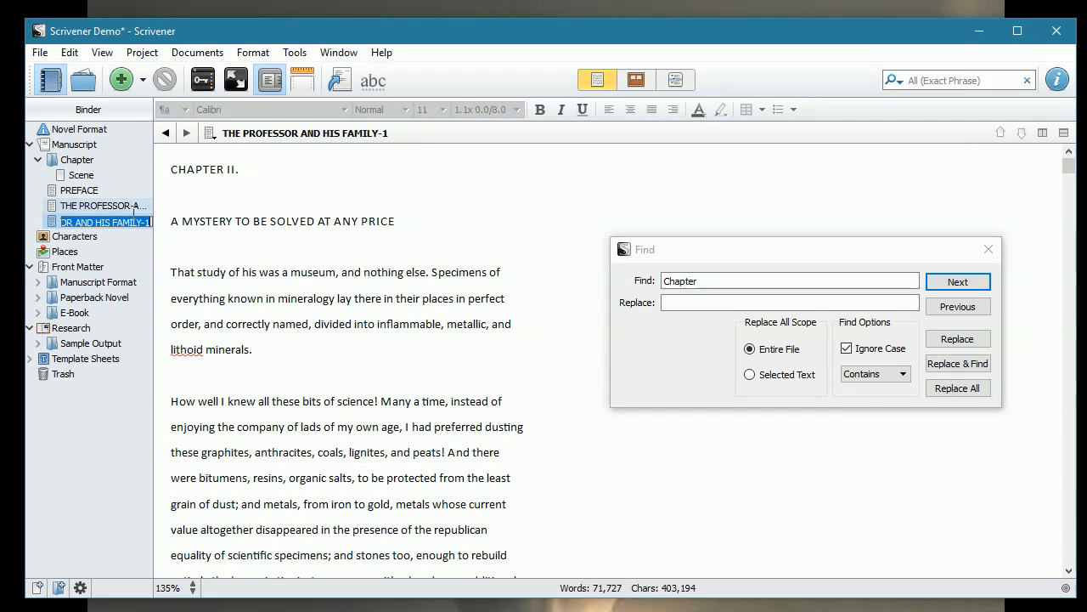
Step: Move the heading A MYSTERY TO BE SOLVED AT ANY PRICE into the new document's title, and delete CHAPTER II. and the blank lines above the body
left_click_drag(167, 220, 408, 219)
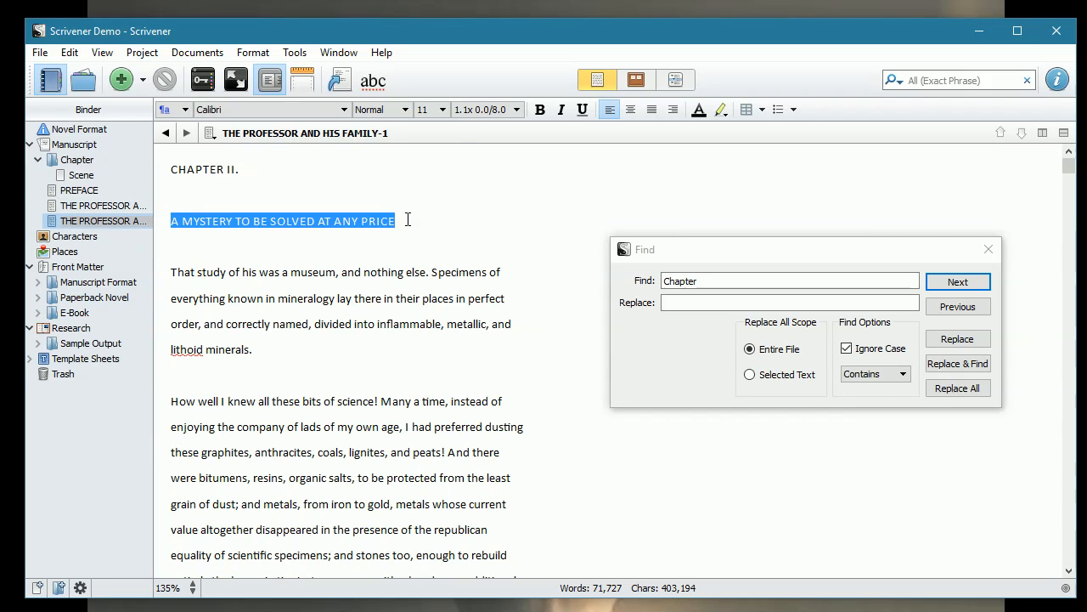
key("Delete")
left_click(452, 137)
key("ctrl+v")
left_click(168, 270)
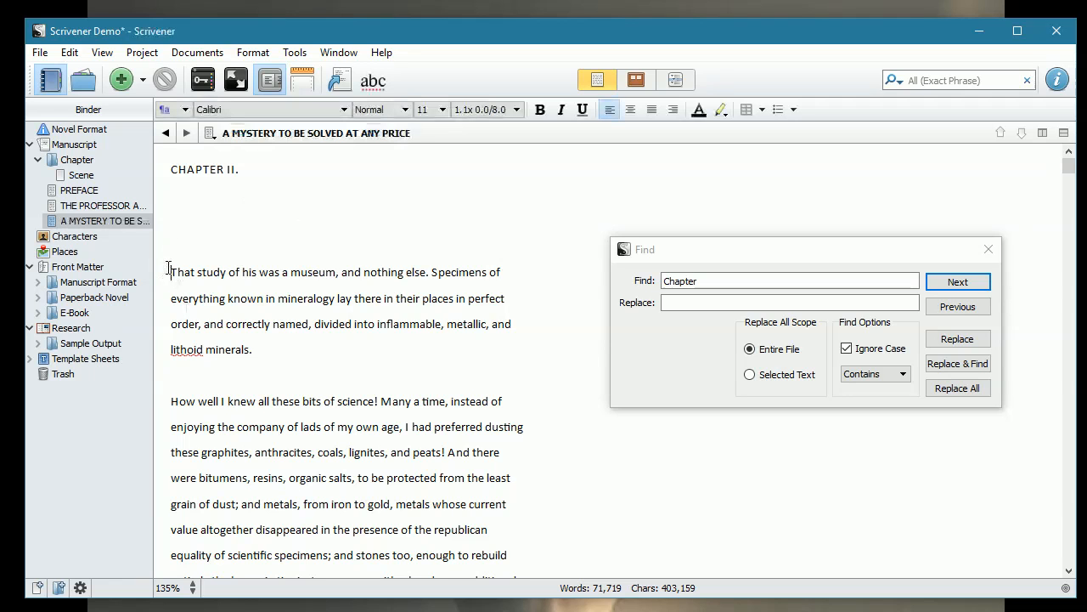
left_click_drag(167, 270, 164, 121)
key("Delete")
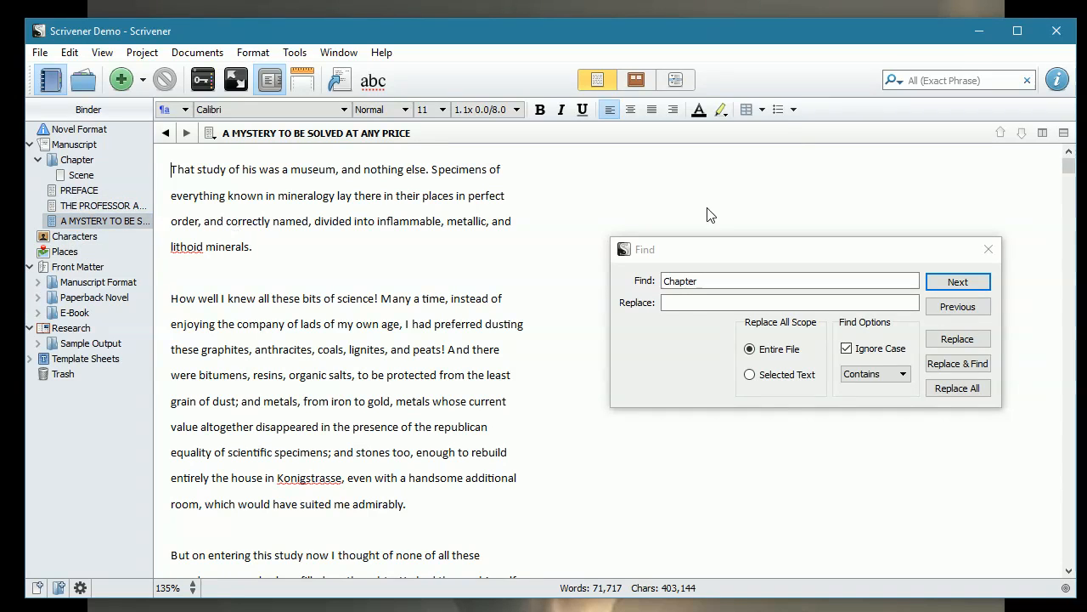
left_click(991, 254)
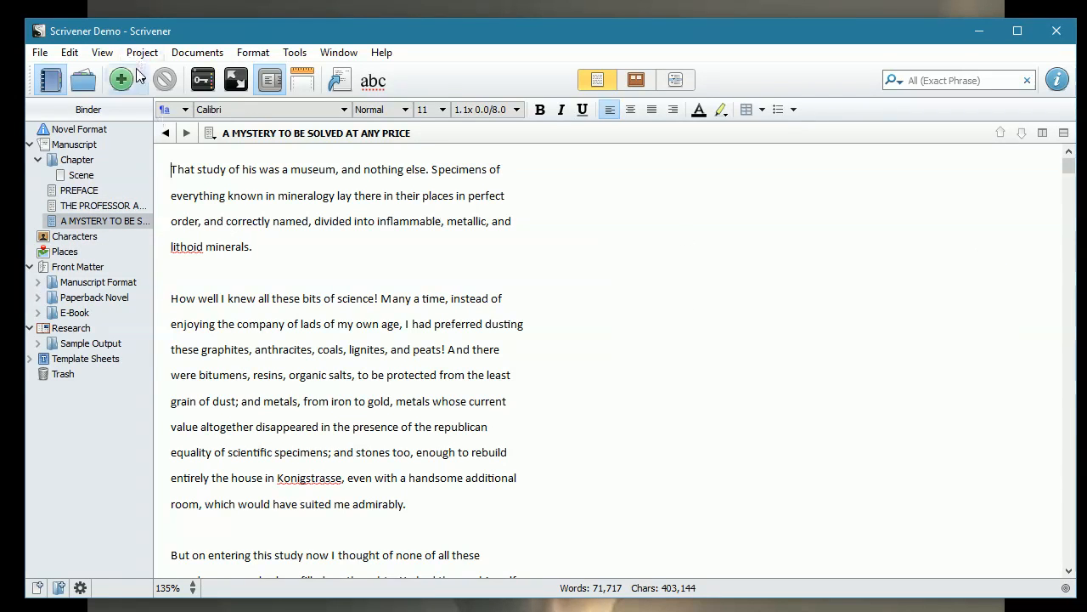
Step: Move the template's Chapter folder with its Scene to the trash and permanently empty the trash
left_click(76, 161)
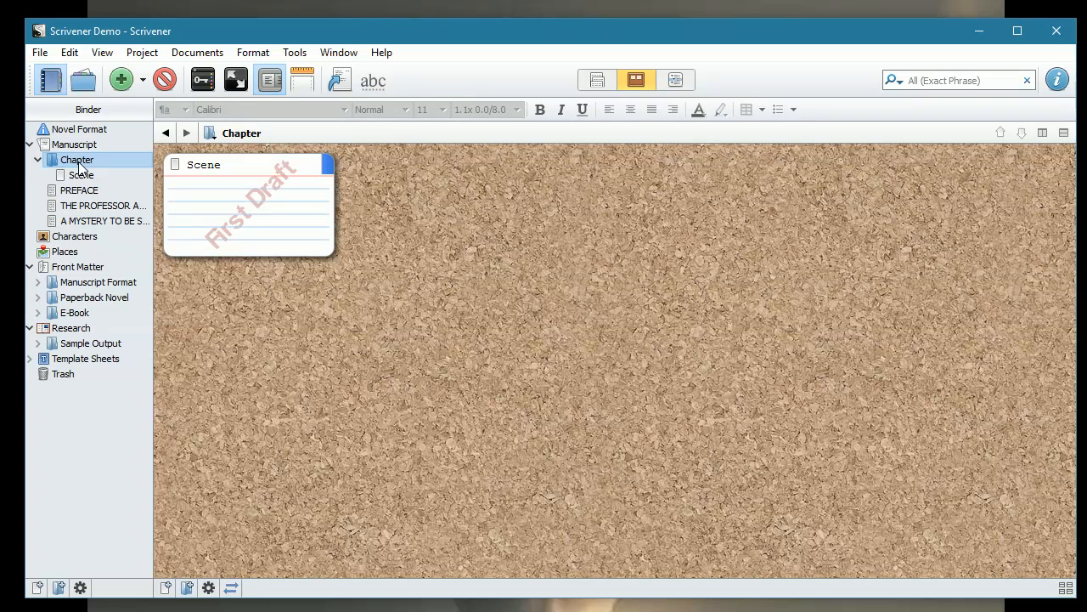
left_click(165, 82)
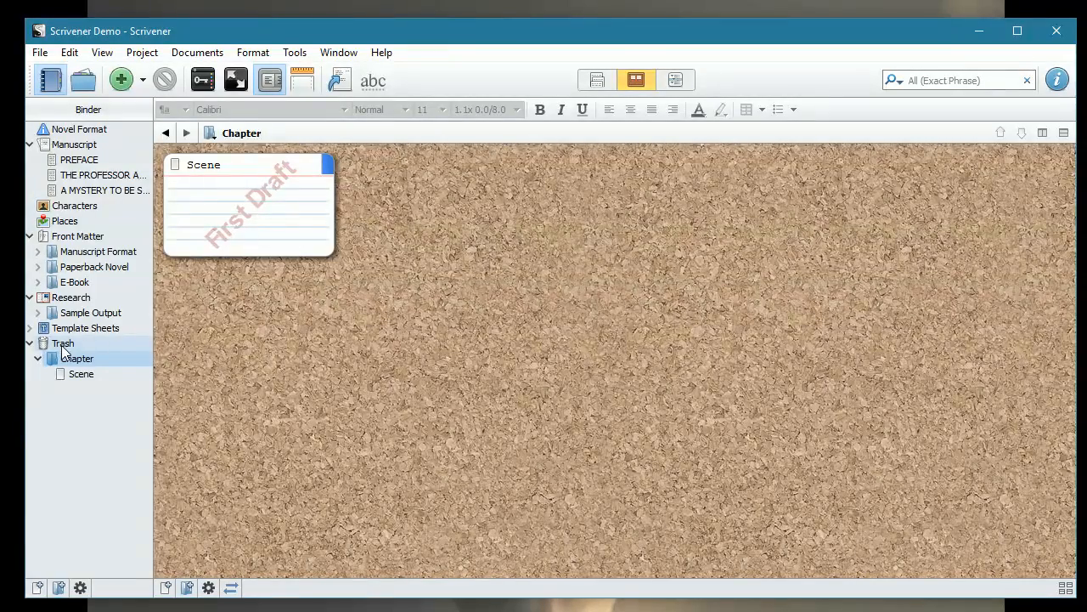
right_click(64, 348)
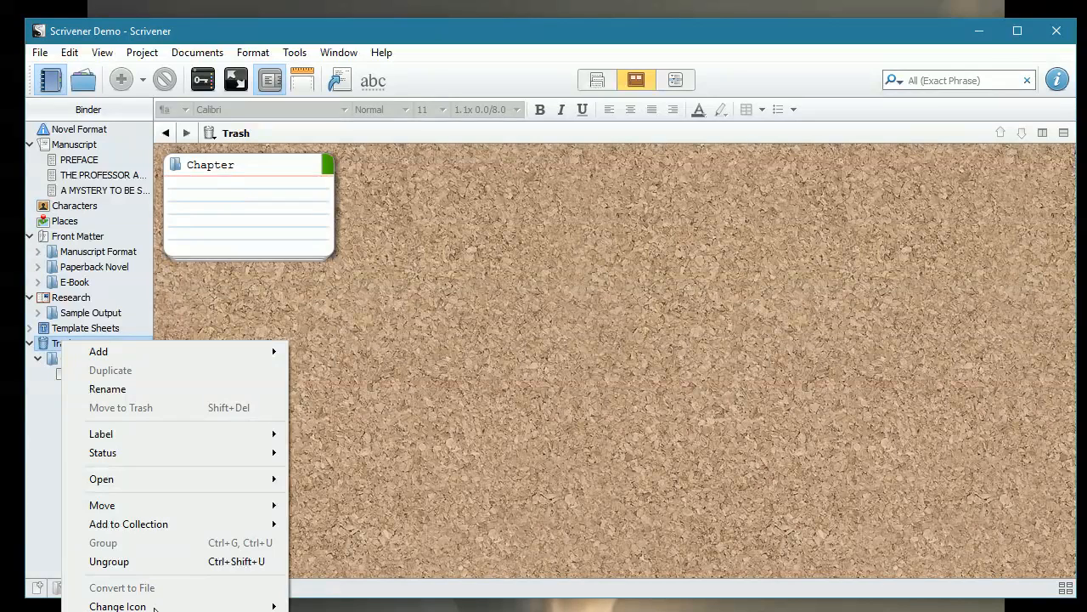
left_click(155, 610)
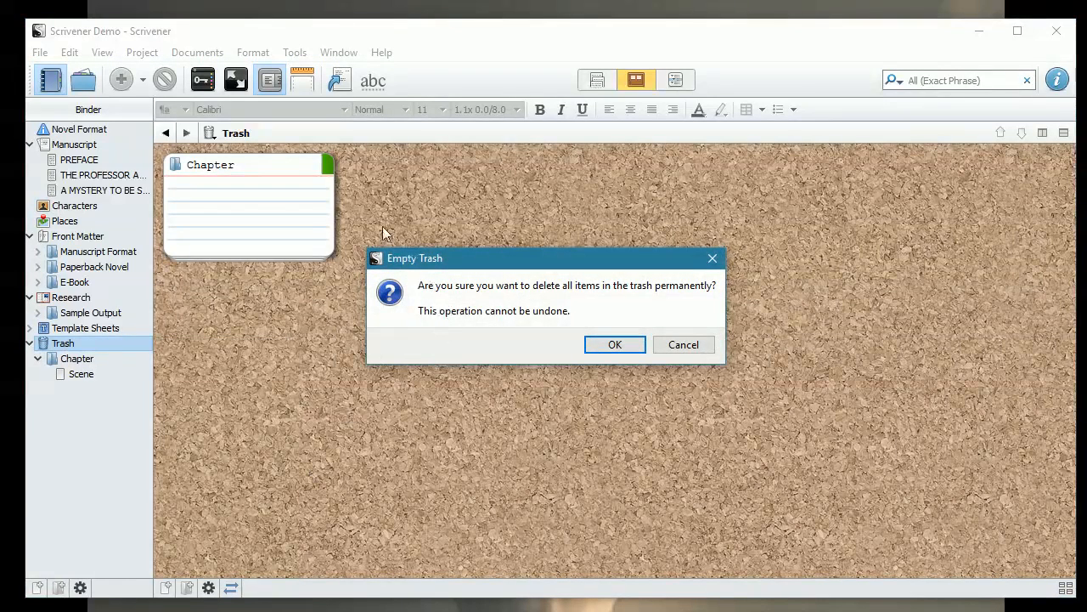
left_click(617, 347)
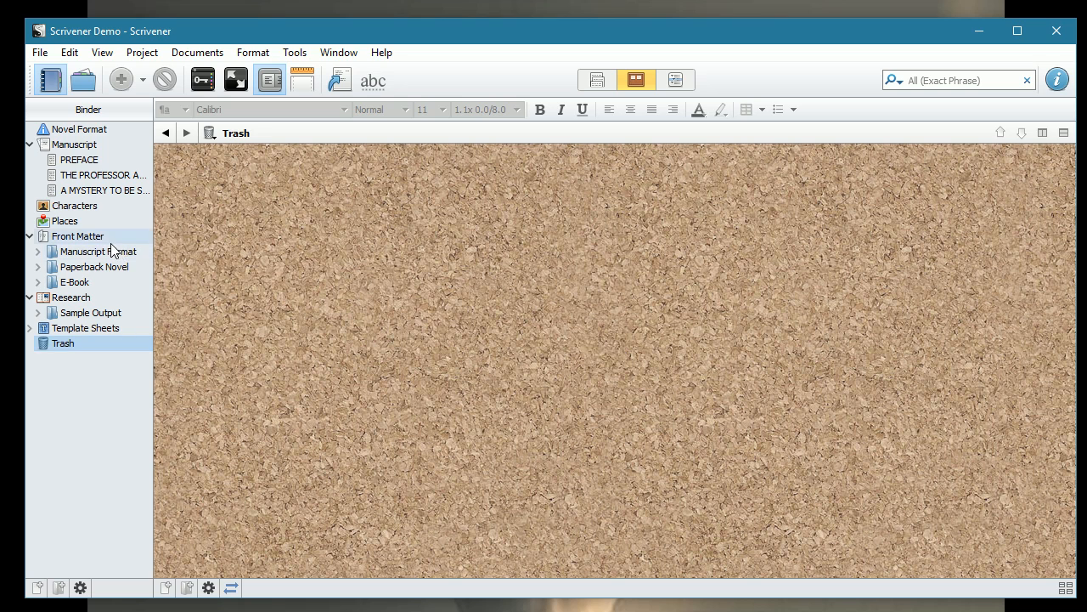
Step: On the Manuscript Format title page, replace "Your name" with the writer's full name and change the word count tag to <$wc1000>
left_click(39, 252)
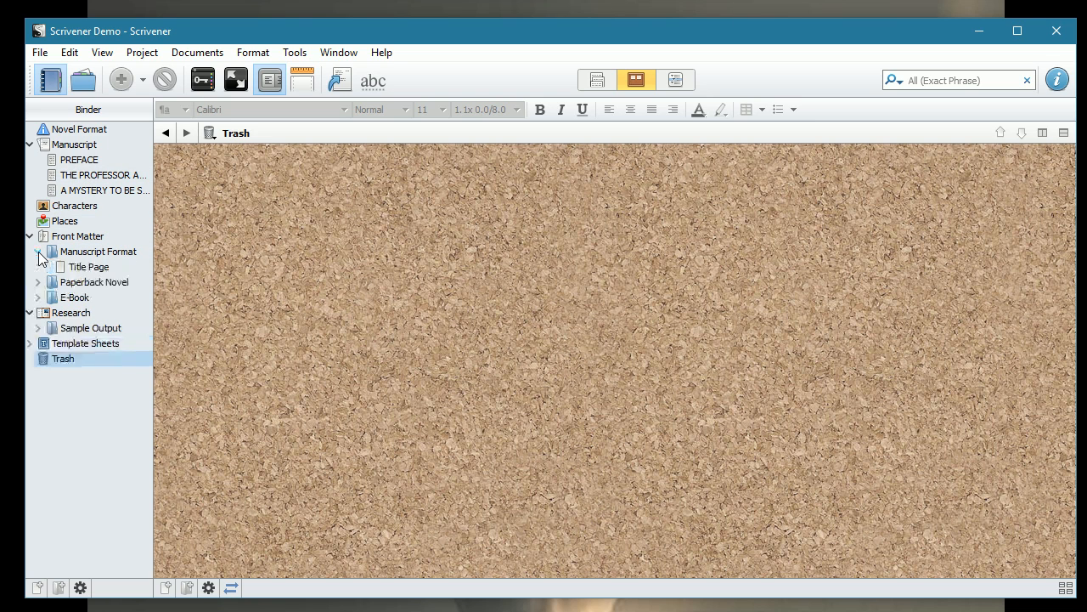
left_click(81, 269)
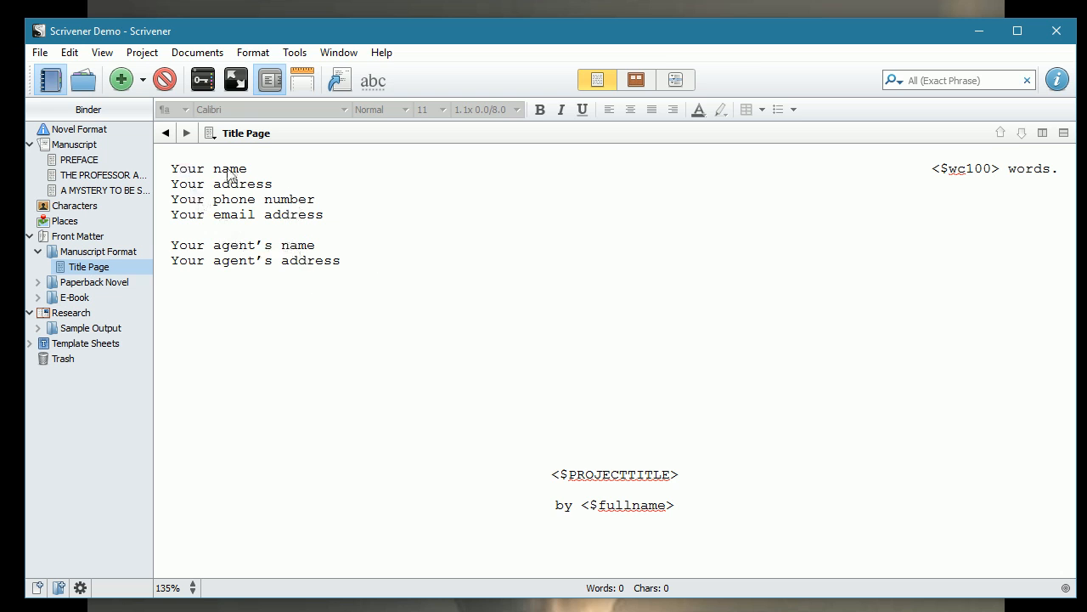
left_click_drag(247, 169, 175, 171)
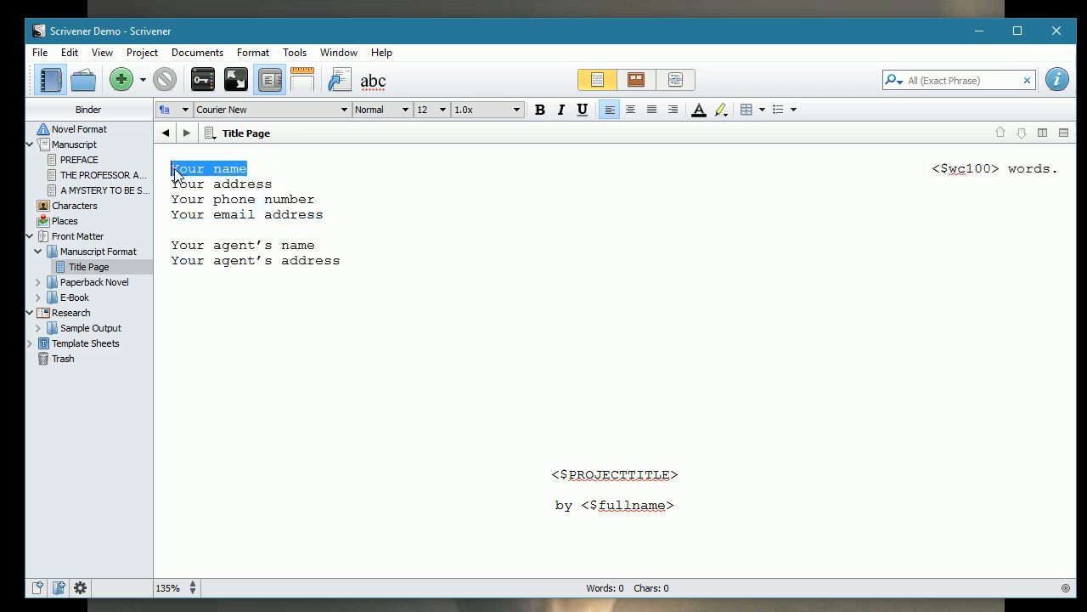
type("Judy ")
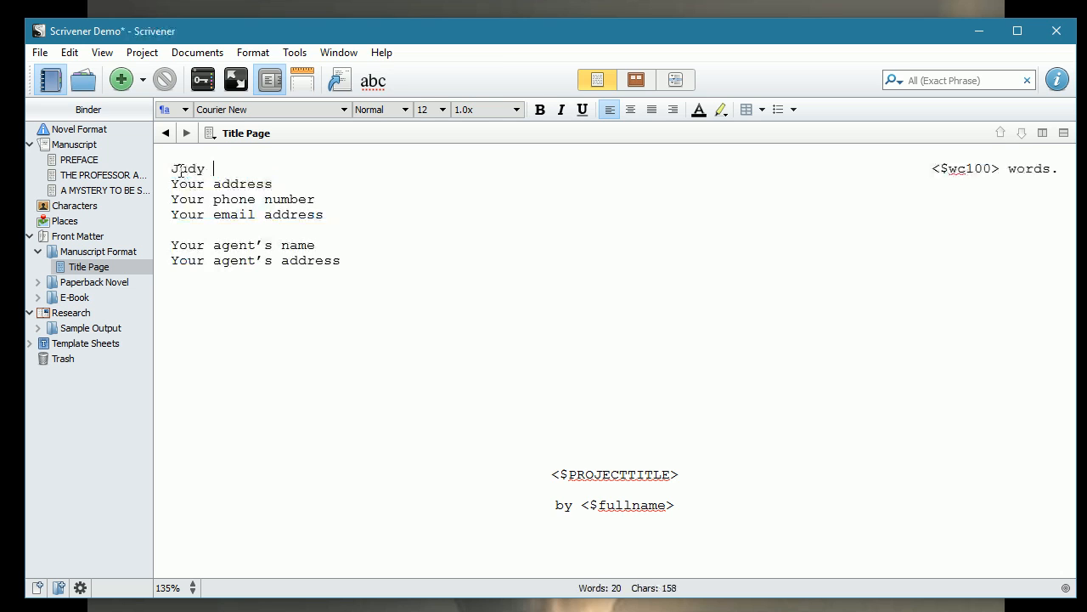
type("L Mohr")
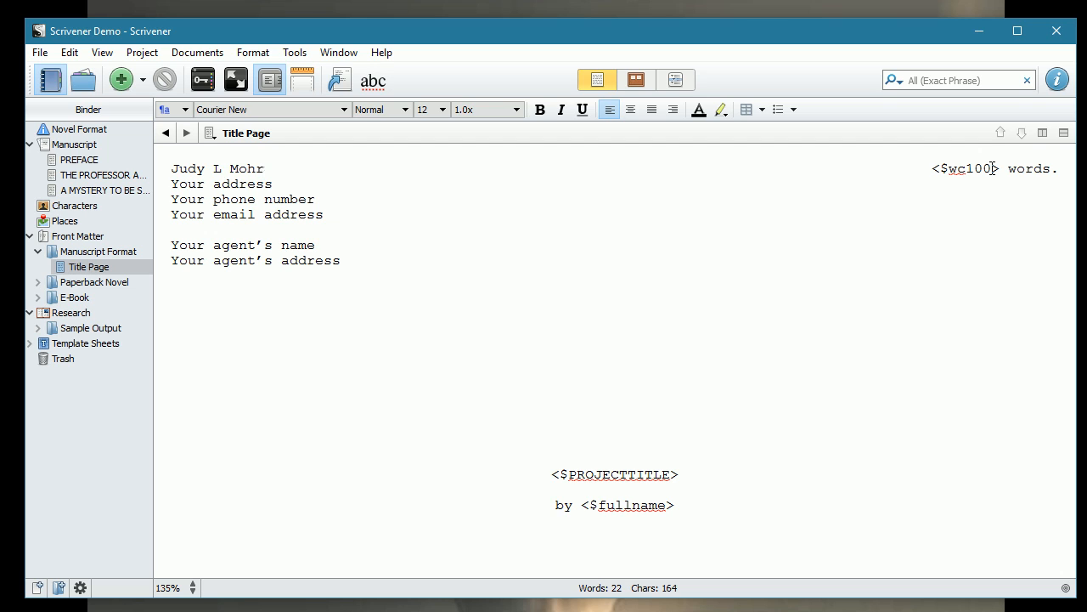
left_click(992, 168)
type("0")
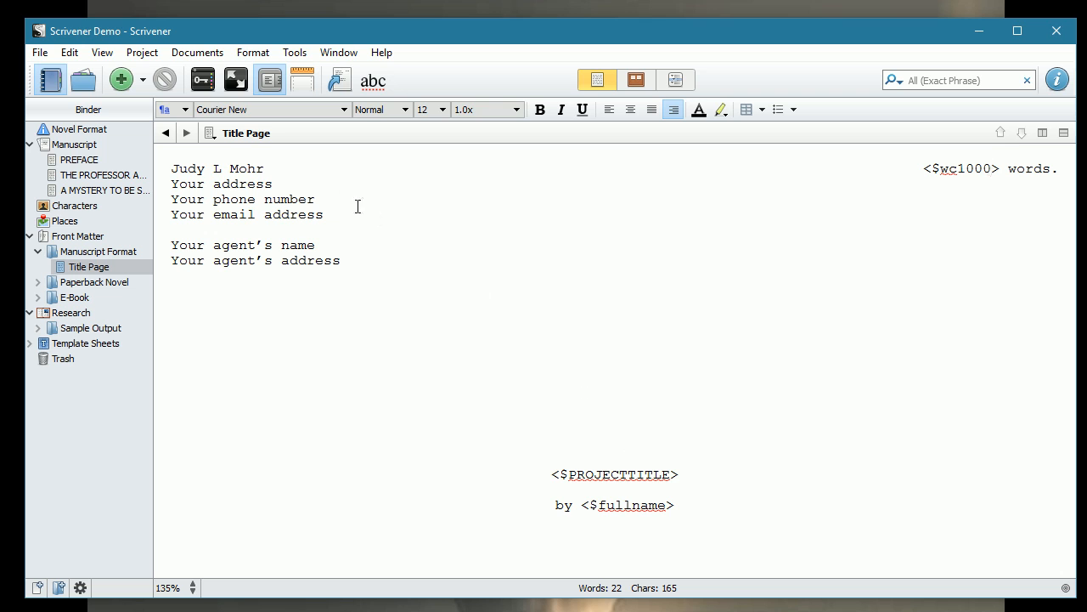
Step: In the project properties, set the project title to "The Journey into the Interior of the Earth" and the abbreviated title to "Interior of the Earth"
left_click(143, 53)
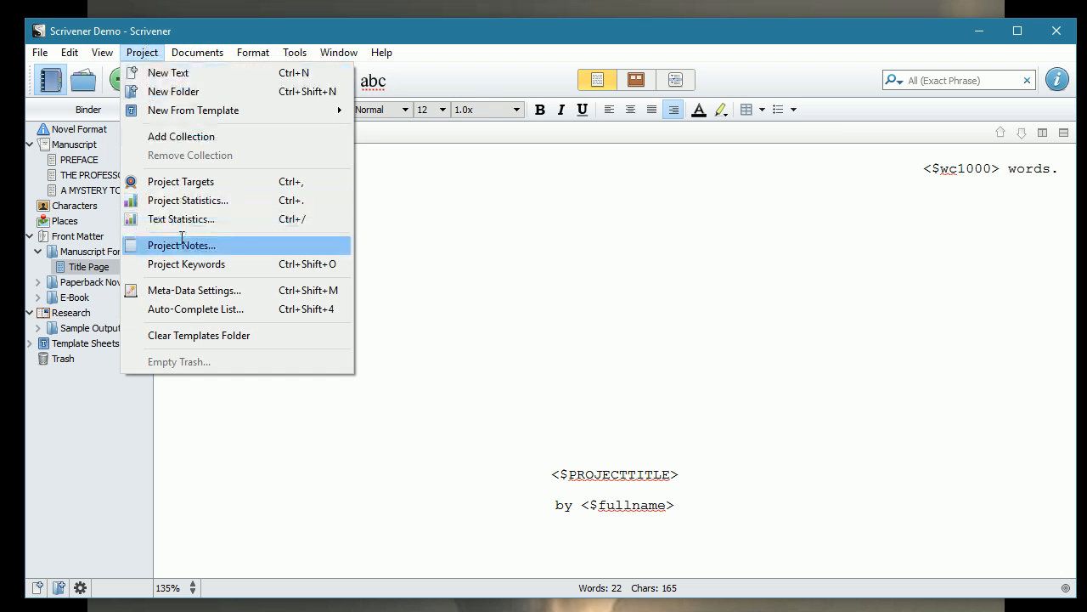
left_click(183, 289)
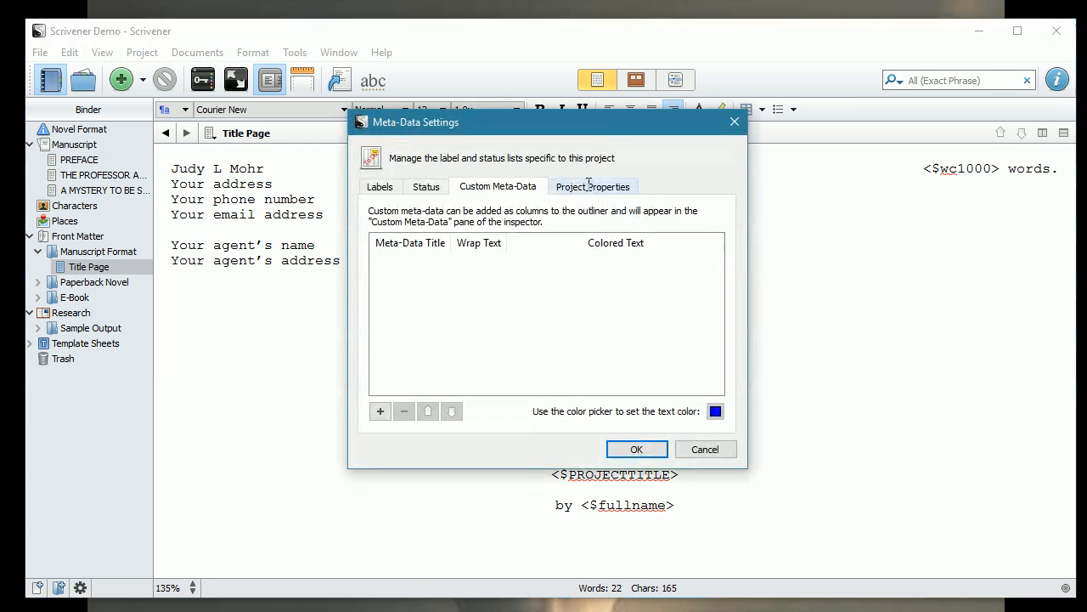
left_click(590, 186)
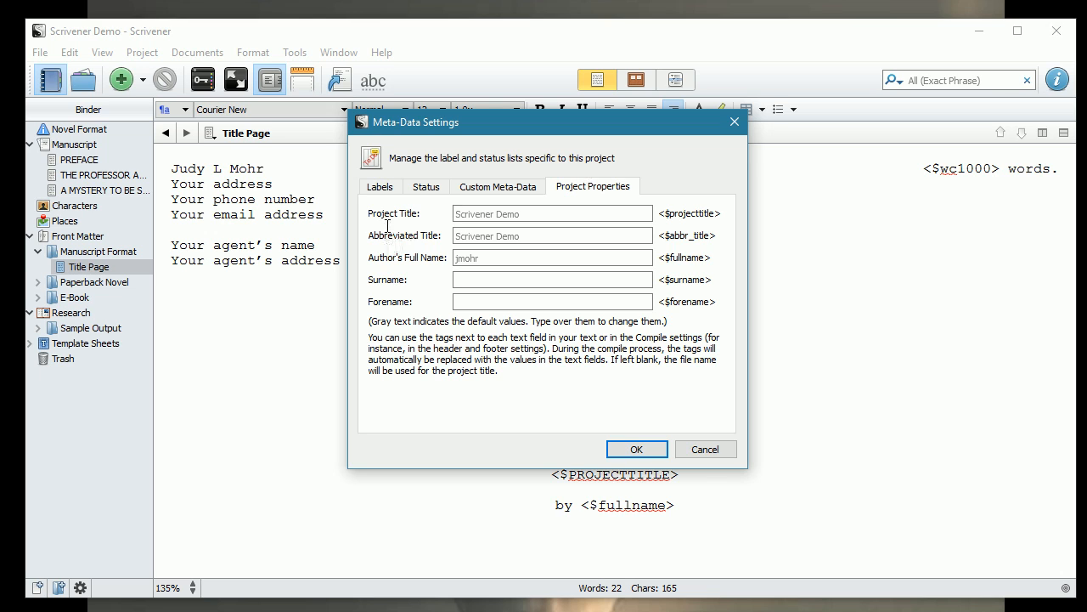
left_click(502, 235)
left_click(537, 213)
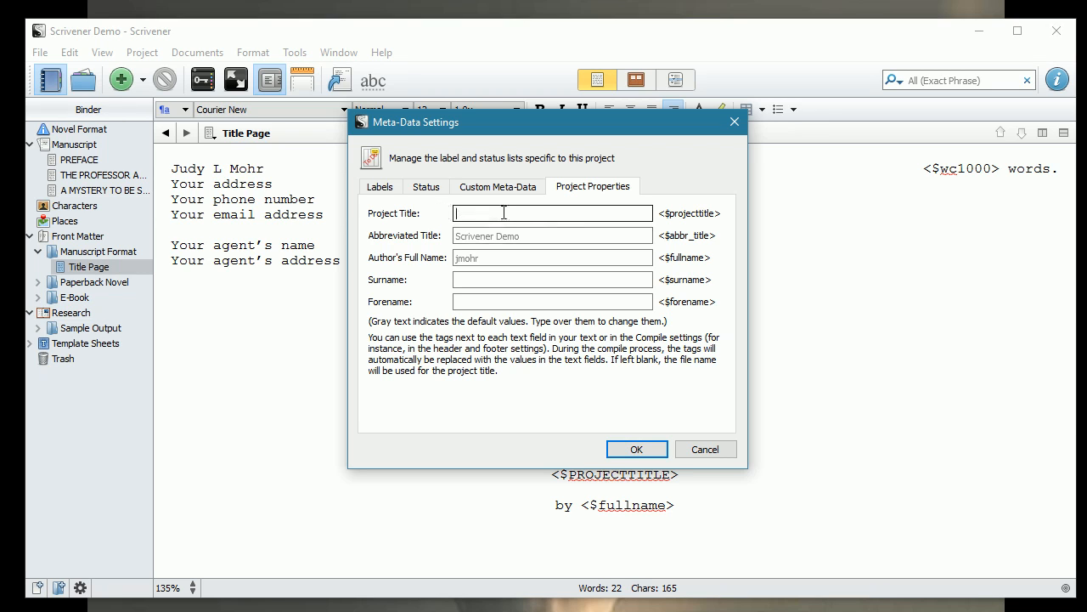
type("The Jounrney into the Interior of the Earth")
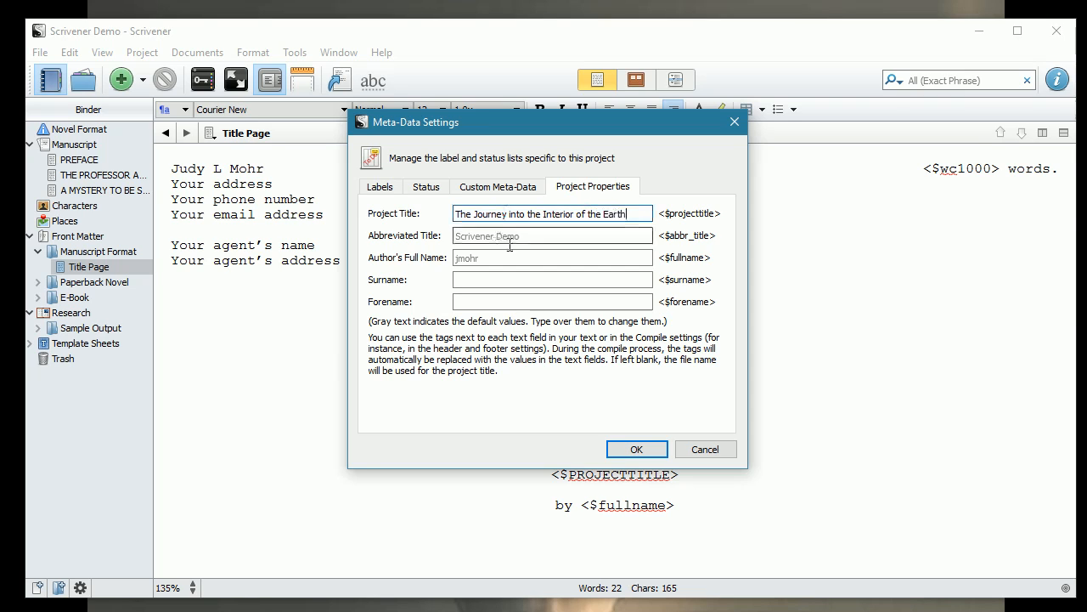
left_click(465, 238)
type("Interior")
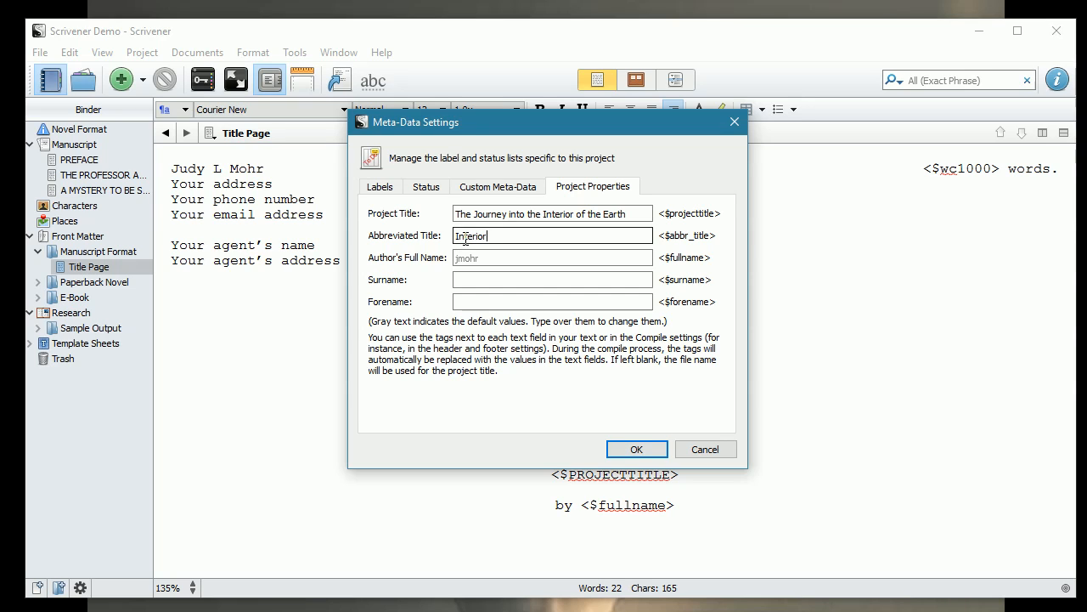
type(" of the Earth")
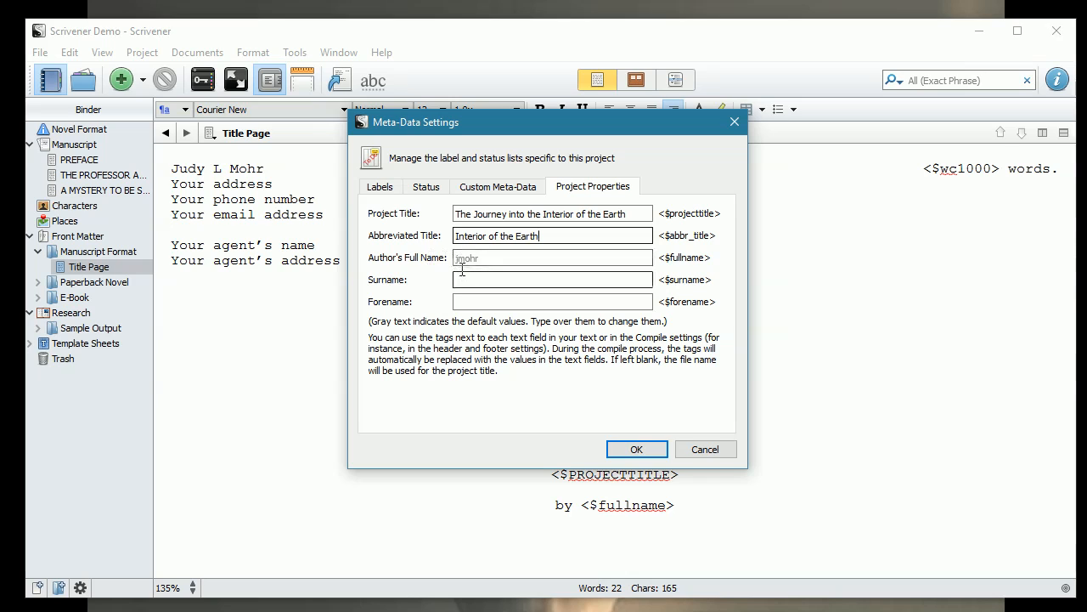
Step: Set the author's full name to Jules Verne, surname Verne and forename Jules, and save the project properties
left_click_drag(481, 260, 445, 258)
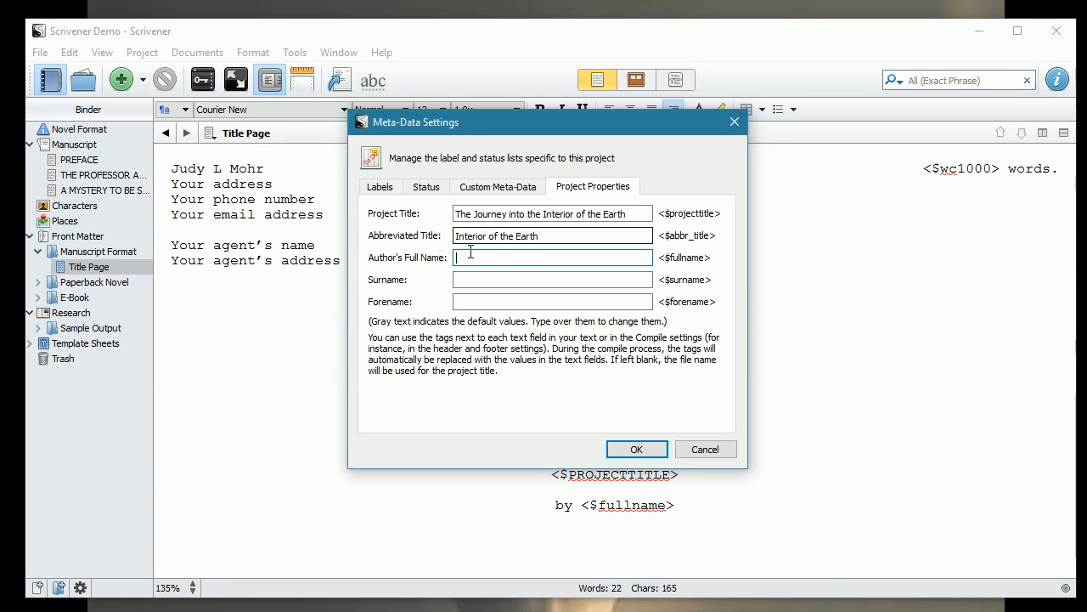
type("Jules Verne")
left_click(460, 280)
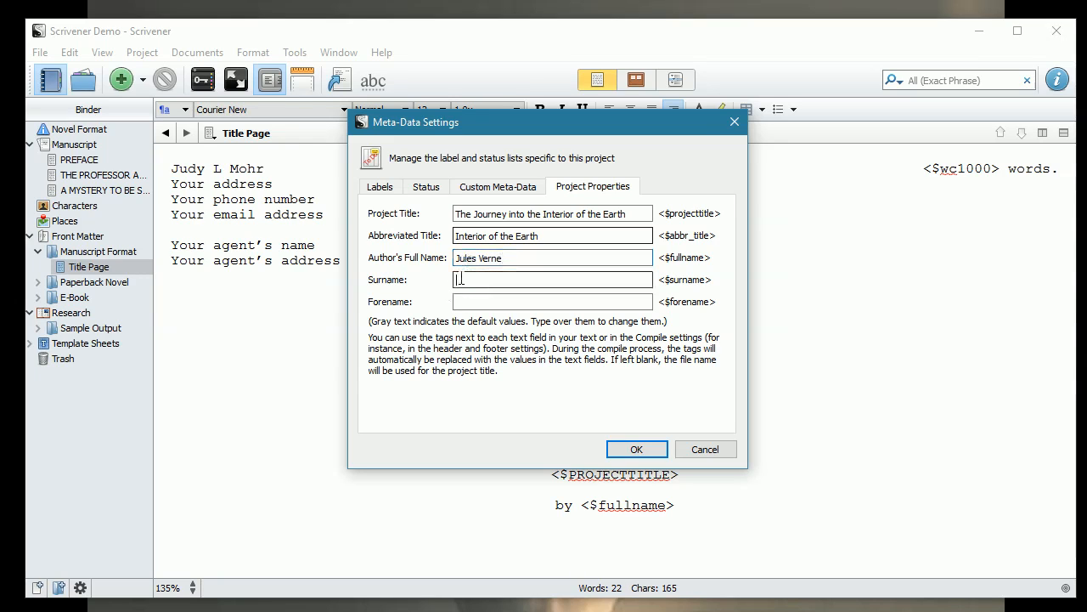
type("Verne")
left_click(480, 303)
type("Jules")
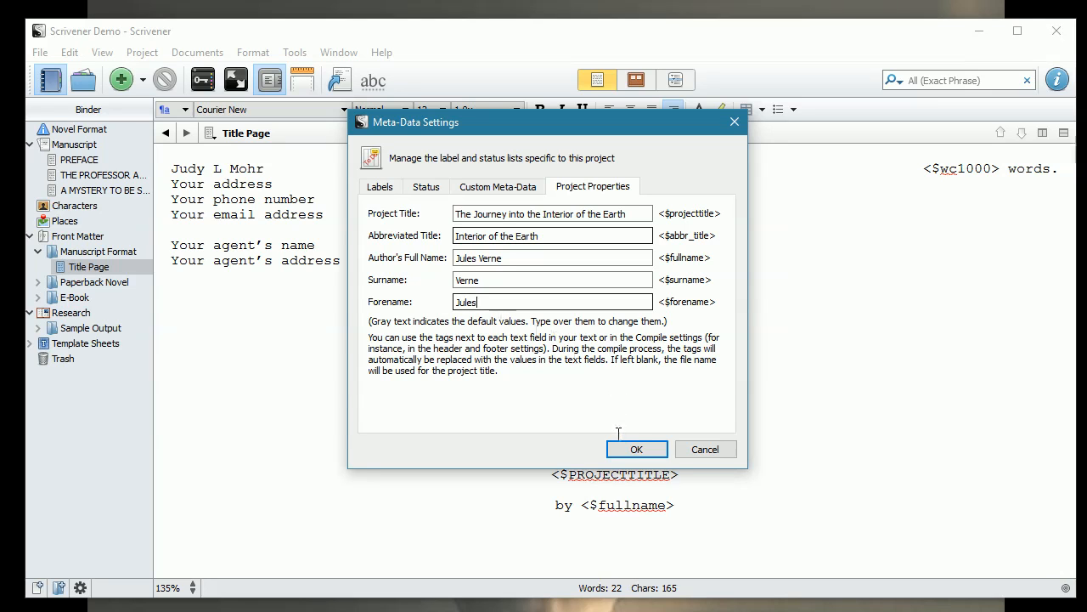
left_click(636, 445)
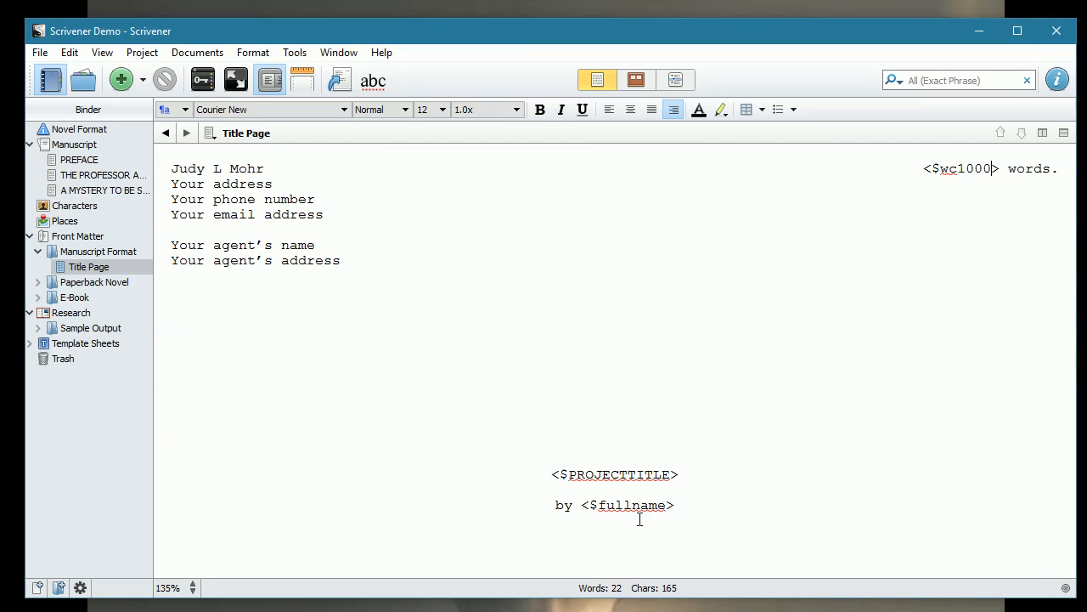
Step: Convert the PREFACE, THE PROFESSOR AND HIS FAMILY and A MYSTERY TO BE SOLVED AT ANY PRICE documents to folders
left_click(80, 160)
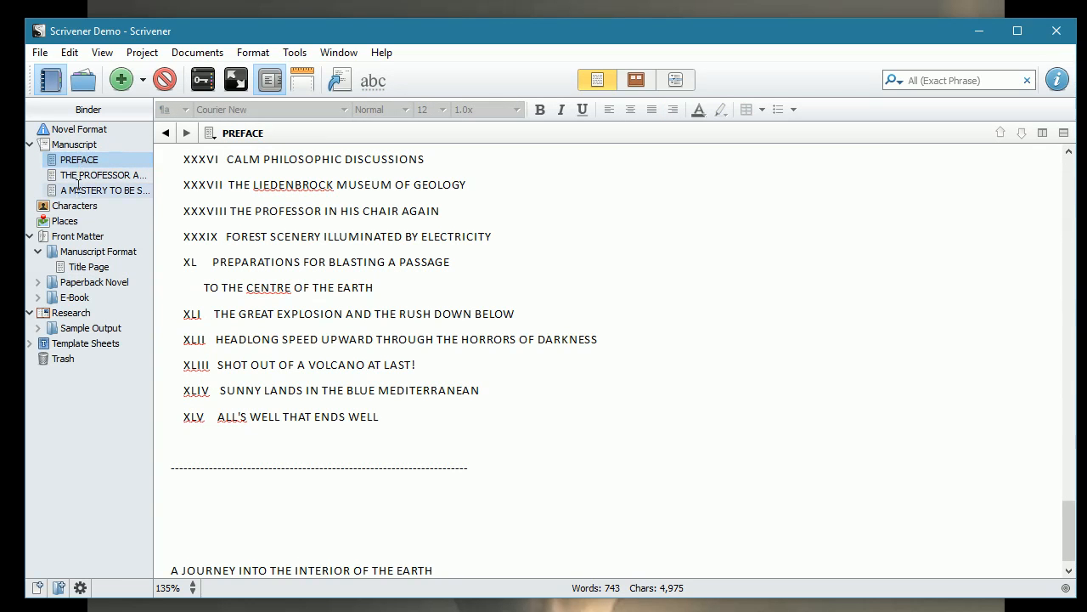
left_click(78, 187, "shift")
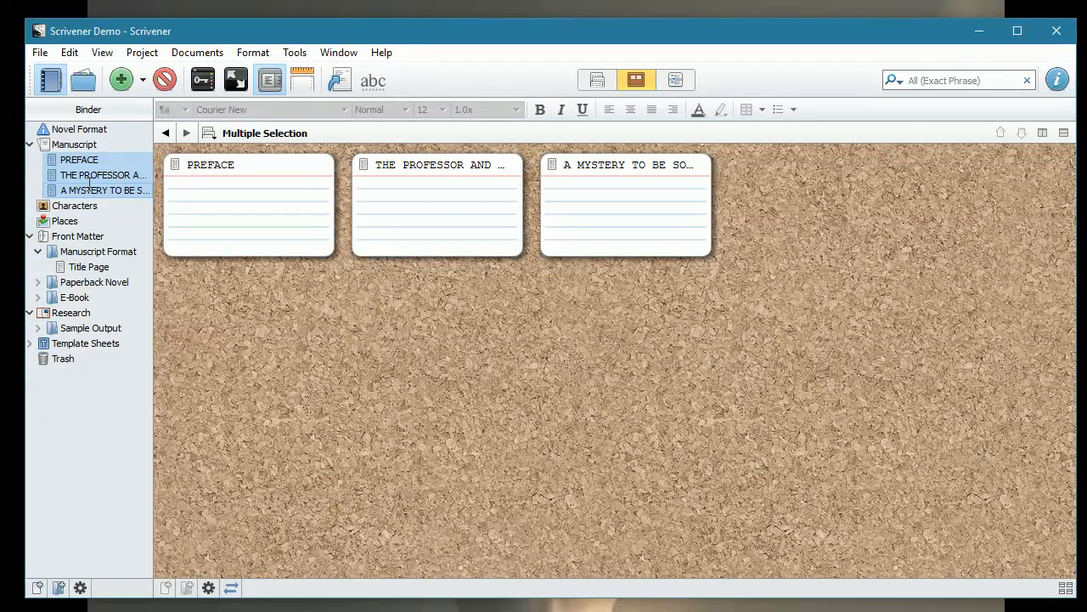
right_click(90, 182)
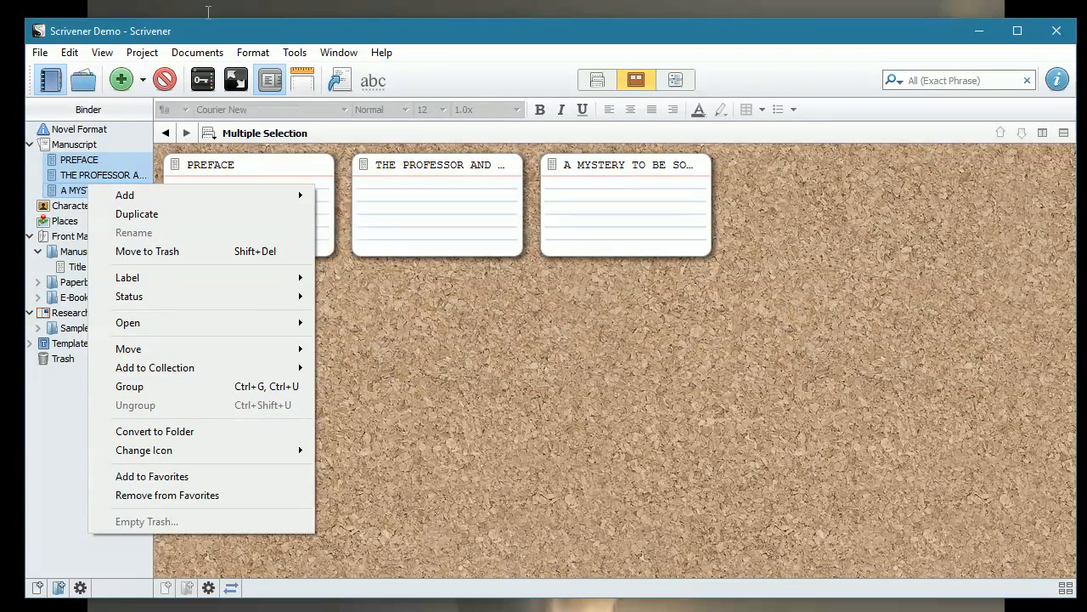
left_click(203, 52)
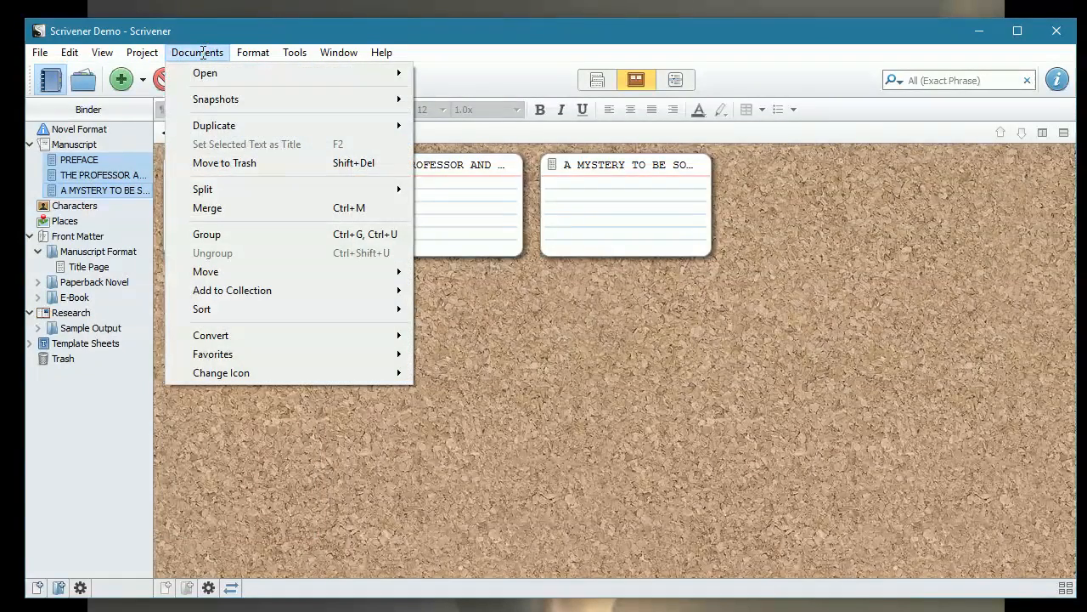
mouse_move(212, 336)
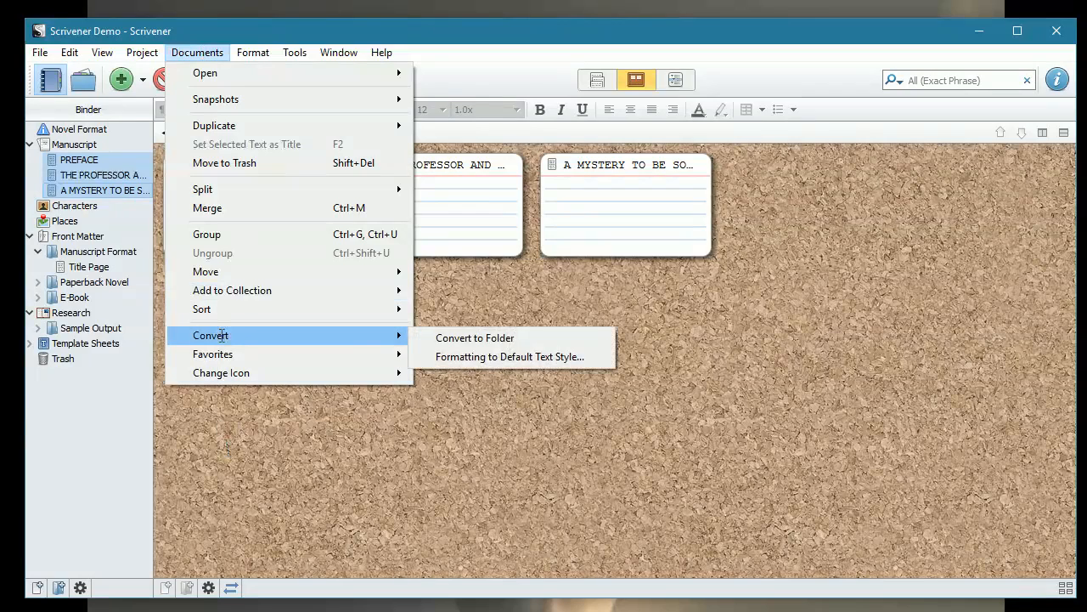
left_click(449, 338)
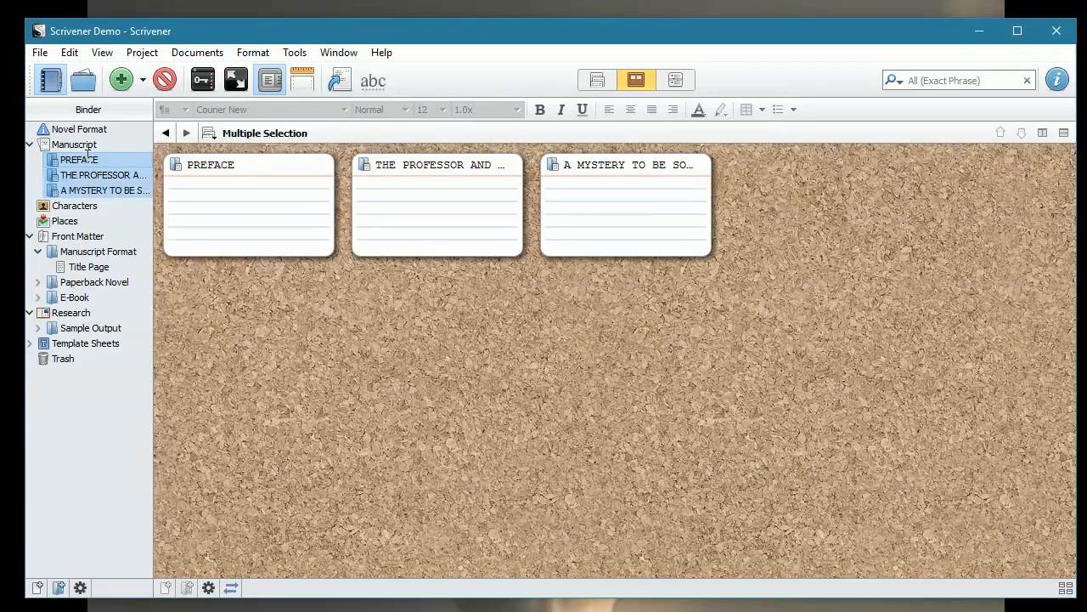
Step: Show the PREFACE folder's text instead of its index cards, and open the Compile settings expanded to all options
left_click(88, 157)
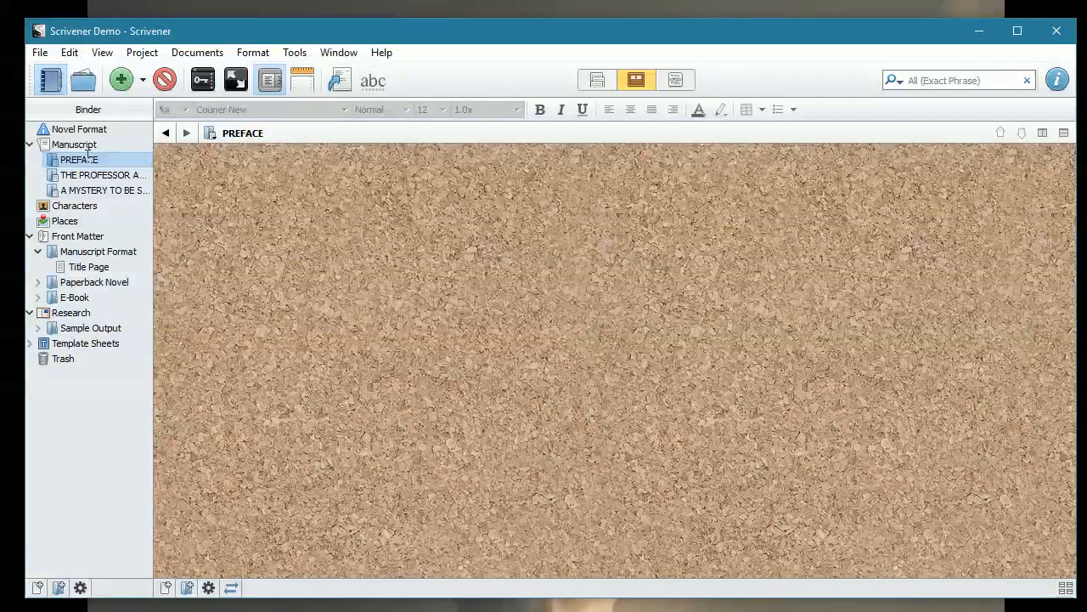
left_click(594, 78)
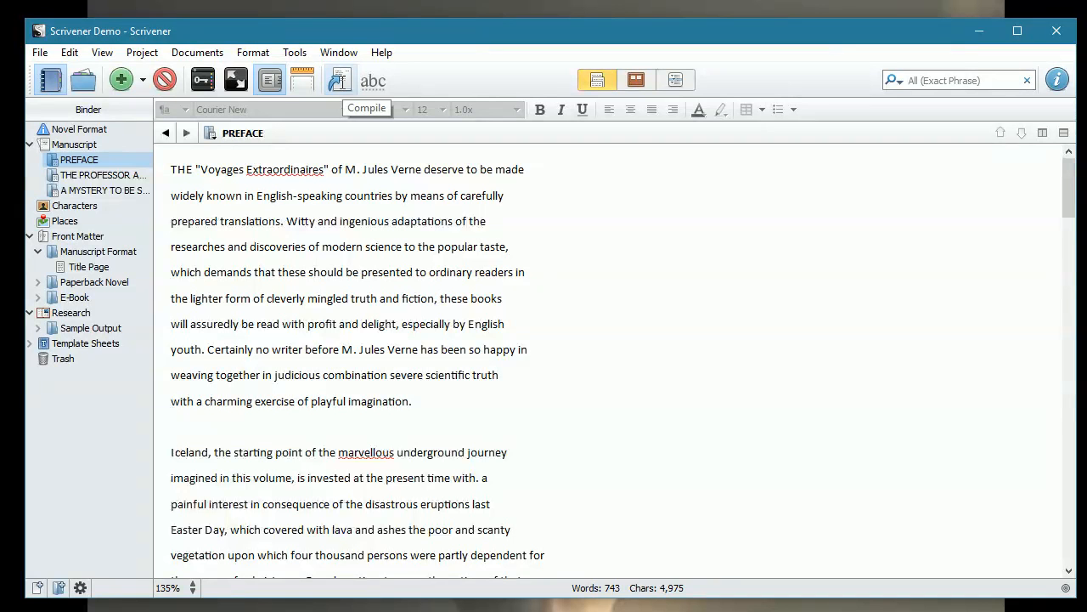
left_click(339, 82)
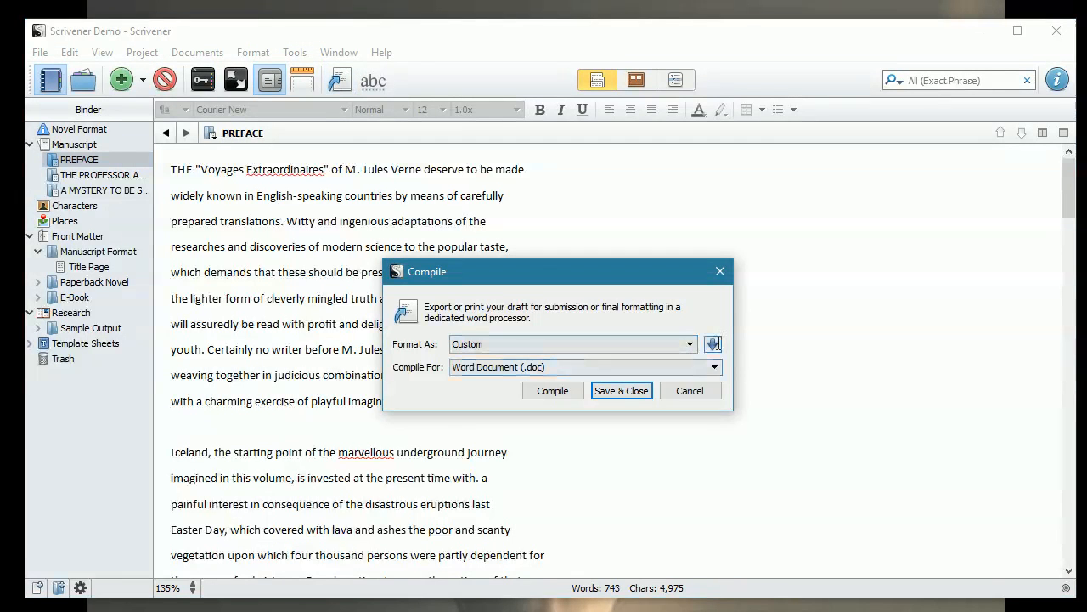
left_click(713, 344)
left_click_drag(669, 278, 464, 77)
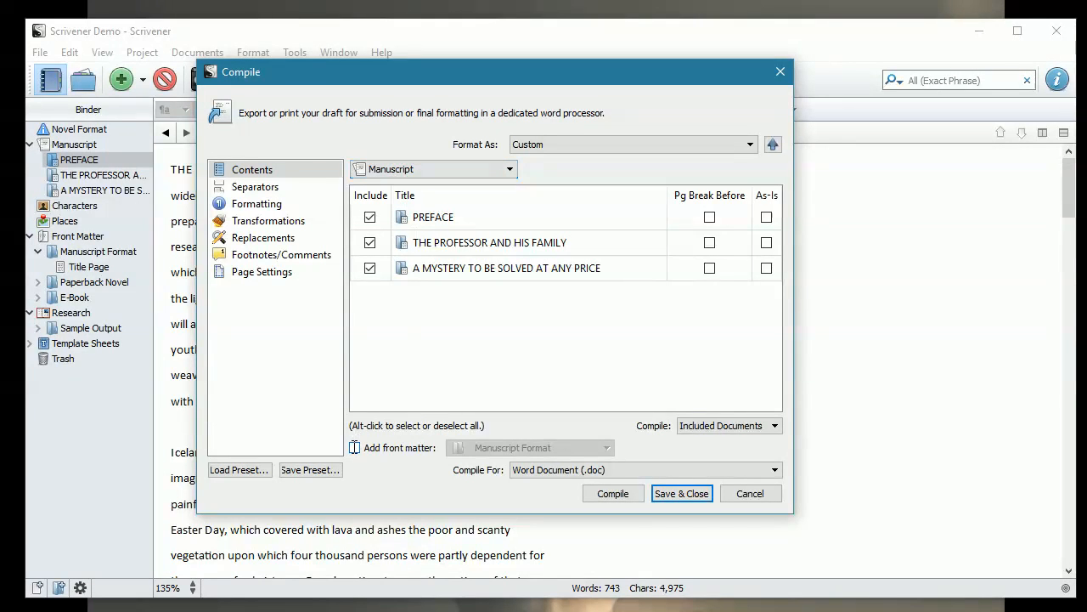
Step: Add the Manuscript Format front matter to the compile contents
left_click(355, 448)
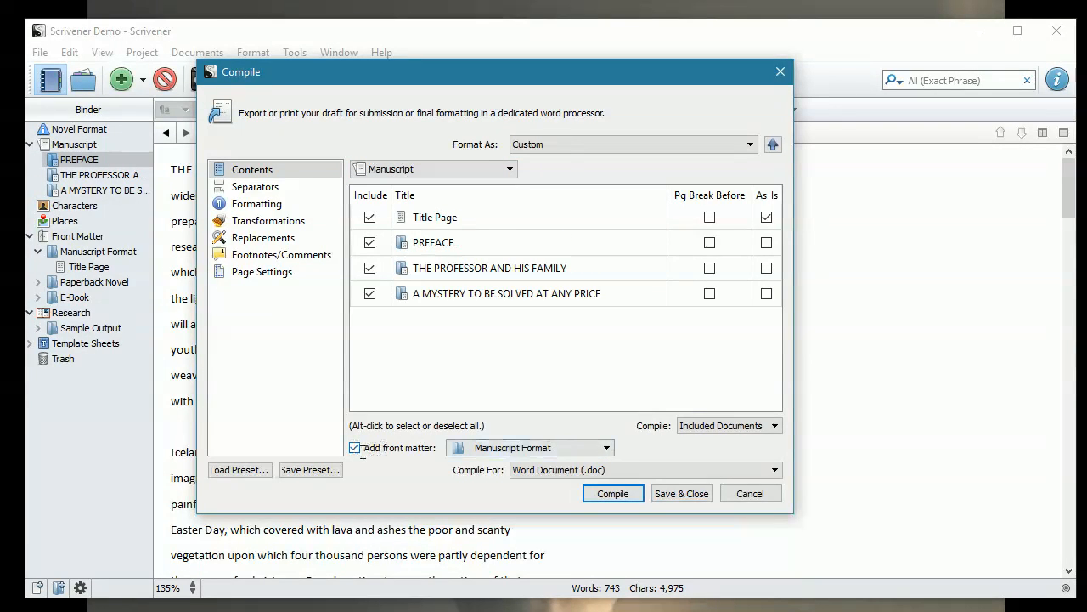
left_click(525, 449)
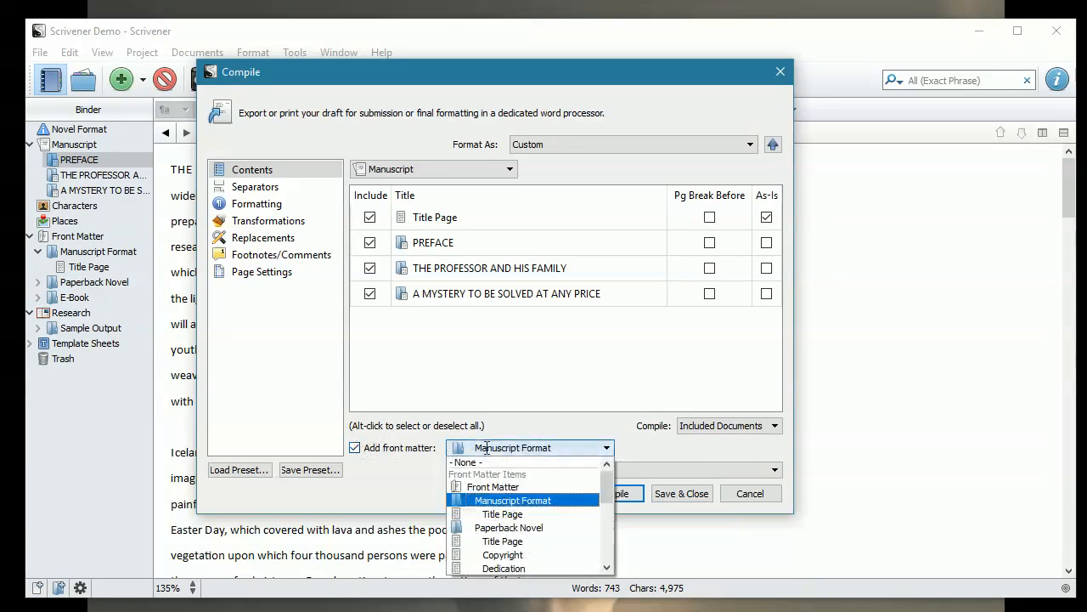
left_click(489, 502)
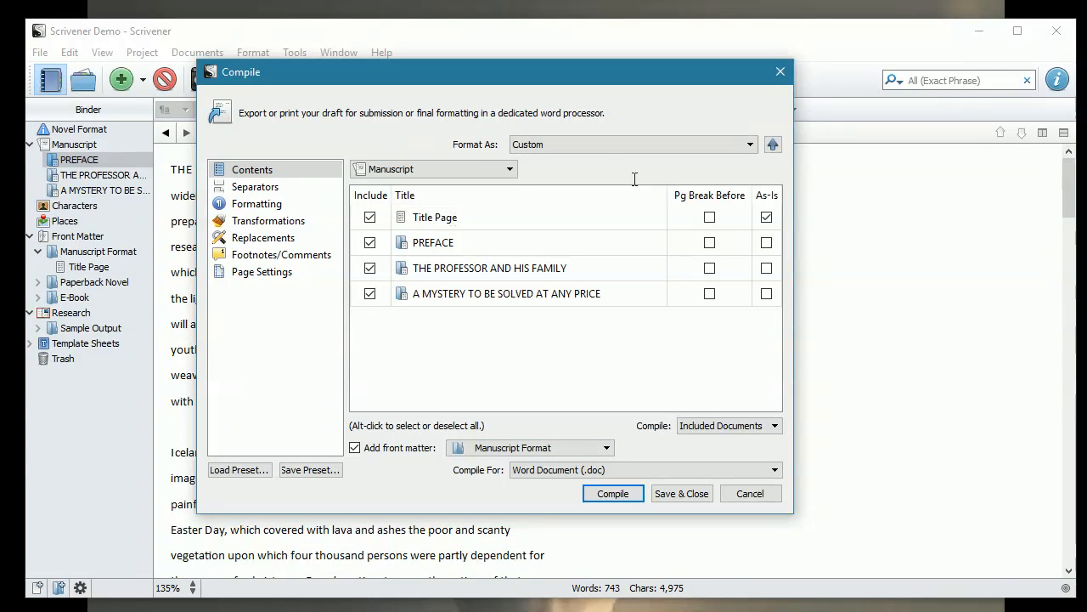
Step: Set the compile format to Standard Manuscript Format and the output to Word Document (.doc)
left_click(600, 143)
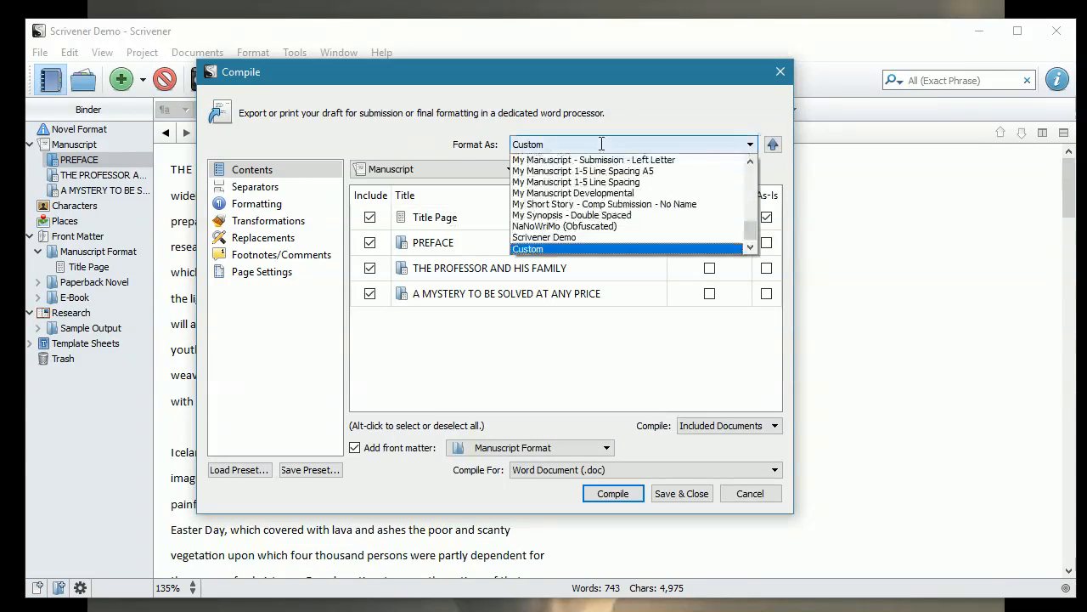
scroll(604, 176, "up", 6)
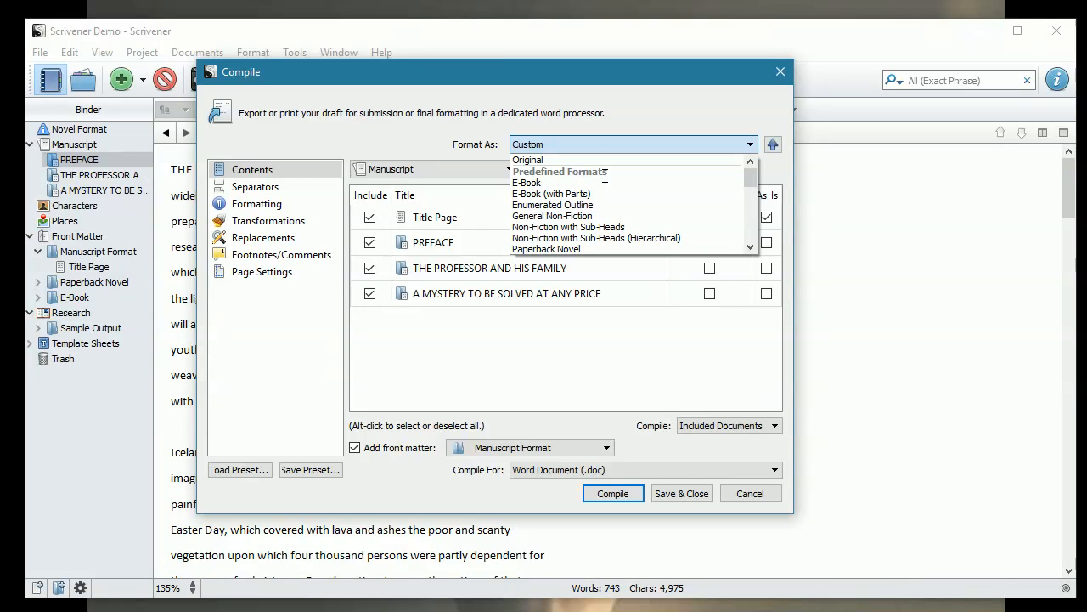
scroll(605, 176, "down", 1)
scroll(605, 176, "down", 3)
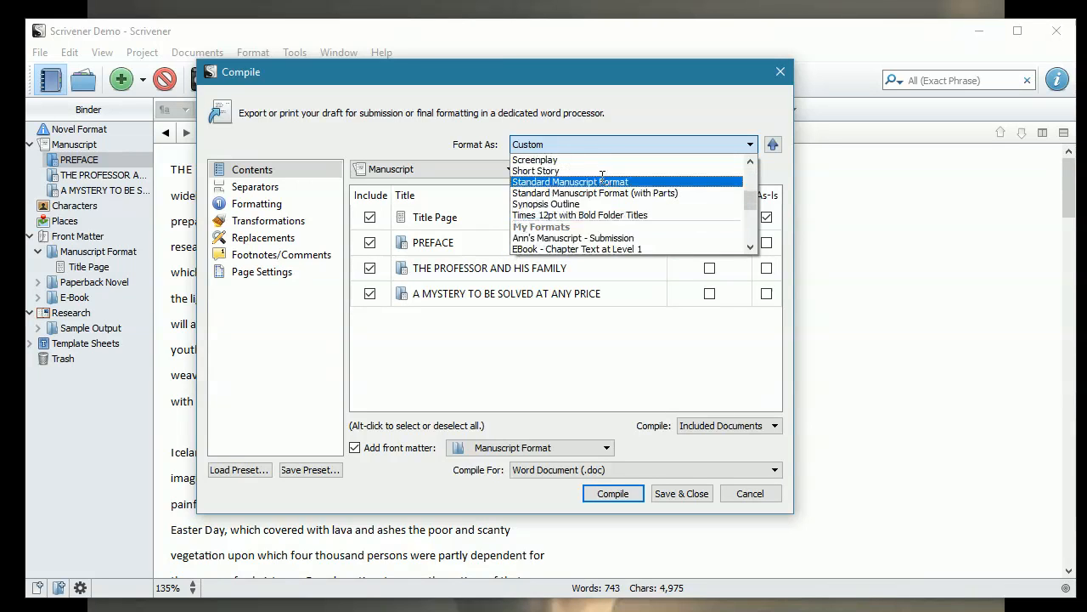
left_click(601, 176)
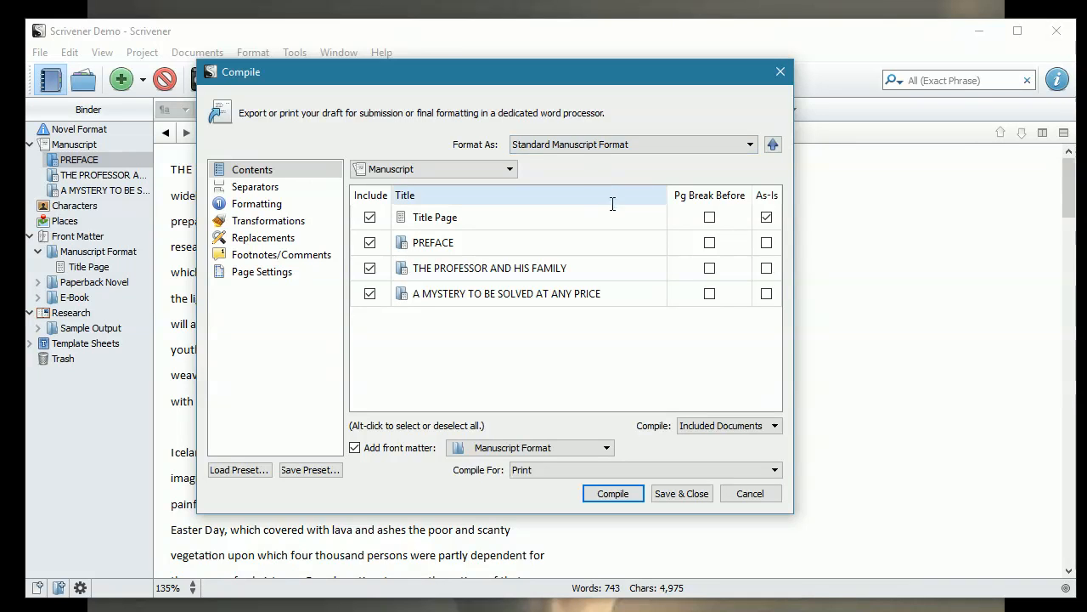
left_click(544, 469)
left_click(550, 540)
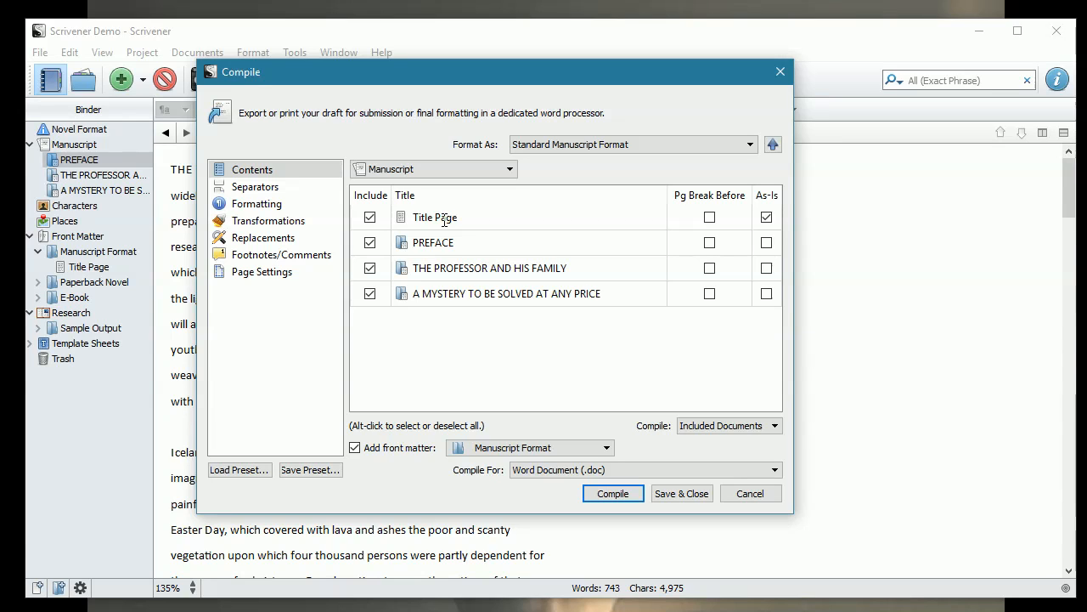
Step: Compile the manuscript to the Desktop as a .doc file named "Jules Verne" and open it in Word
left_click(606, 494)
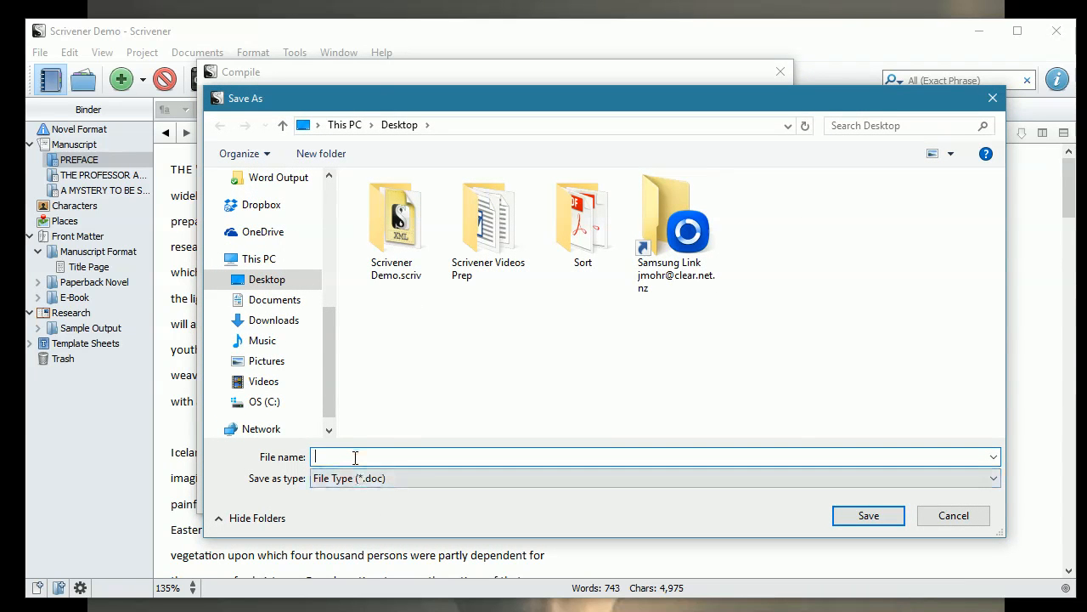
type("Jul")
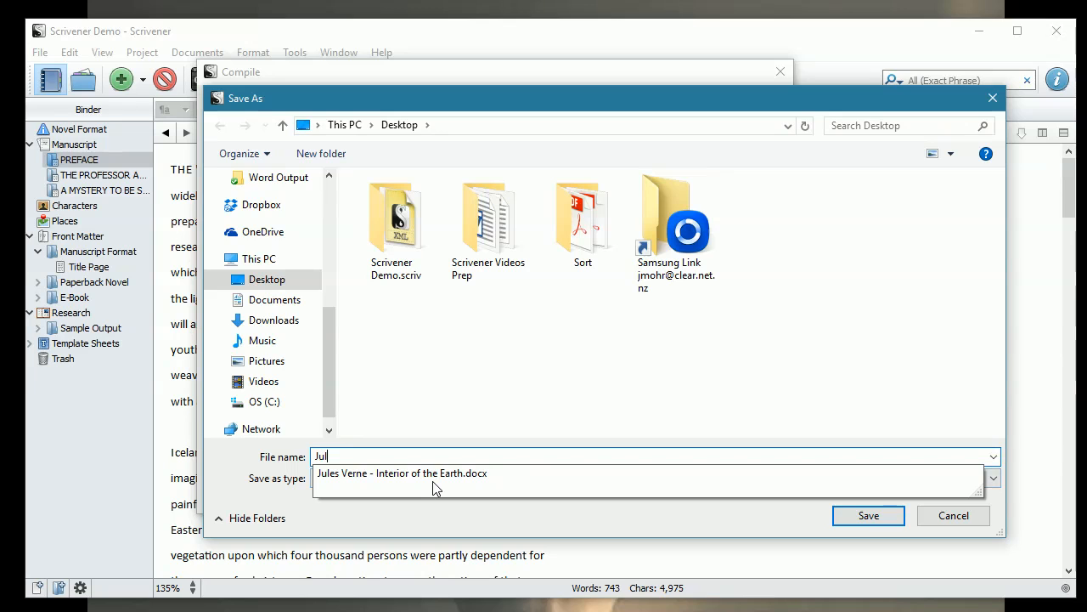
type("es Ve")
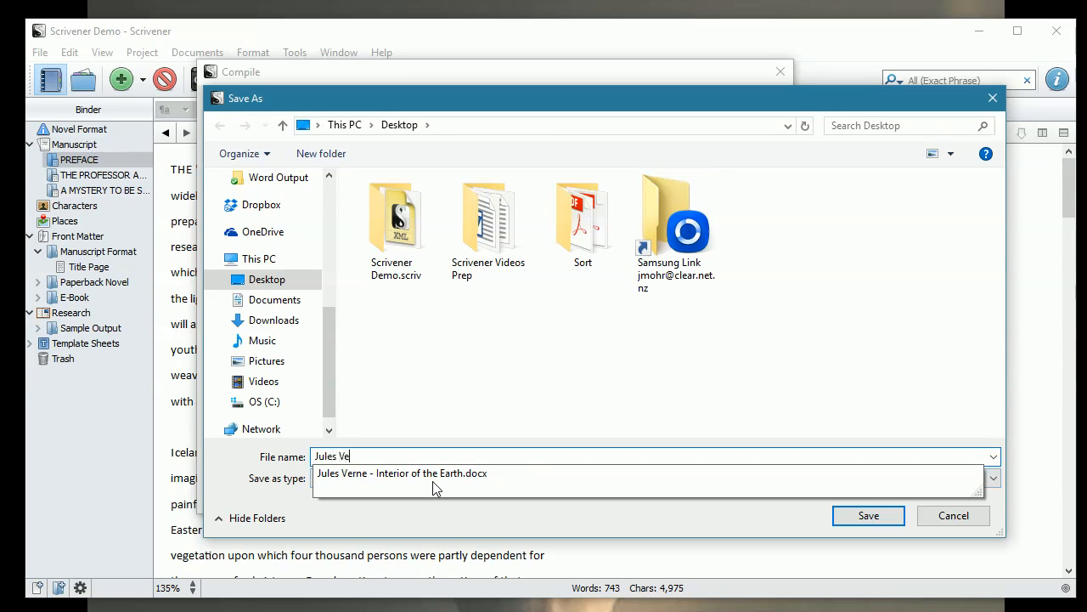
type("ern")
key("BackSpace")
type("rne")
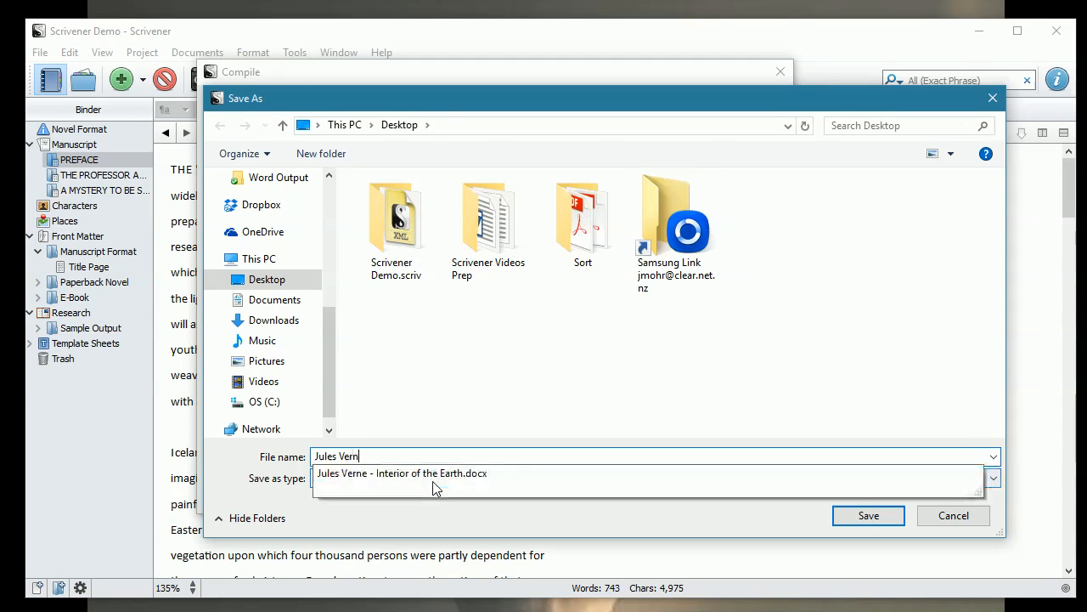
left_click(498, 395)
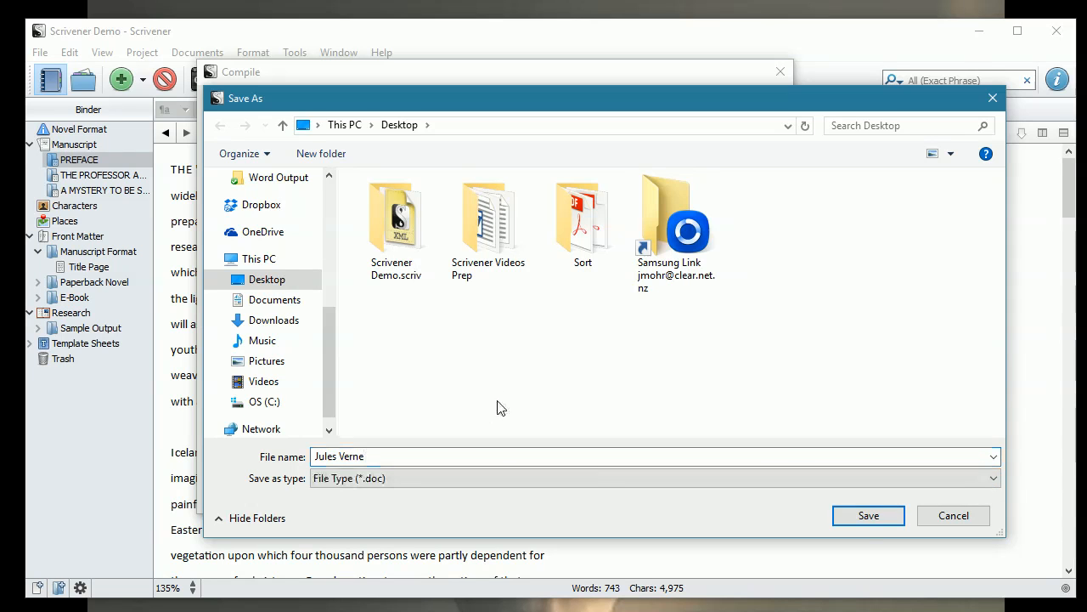
left_click(866, 516)
left_click(595, 317)
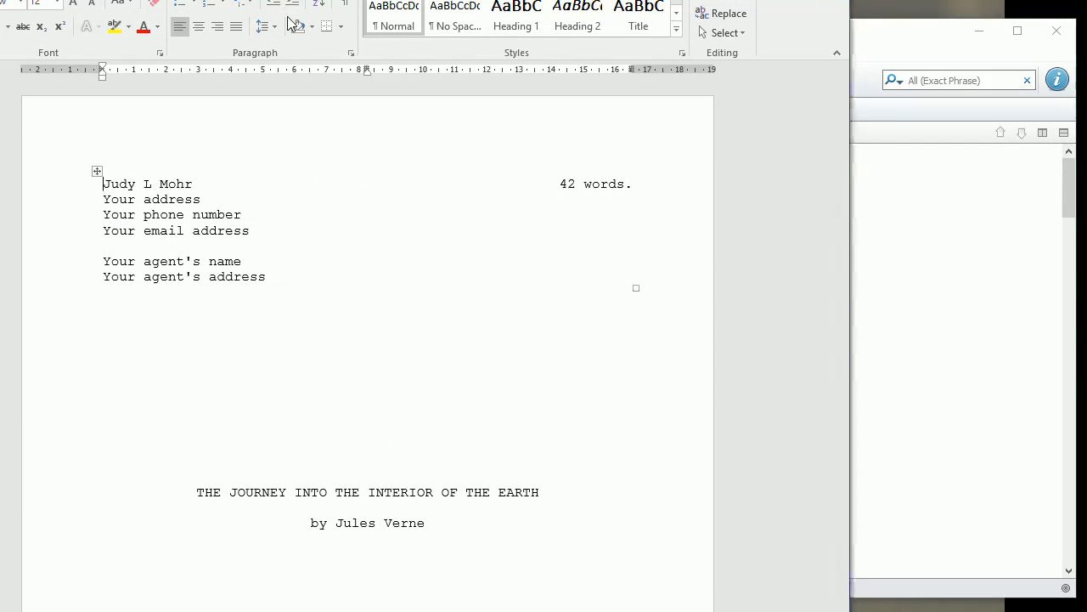
Step: Examine the title page, running headers, chapter headings and body text of the compiled Word document, and close it
left_click_drag(484, 0, 473, 65)
left_click_drag(262, 77, 504, 27)
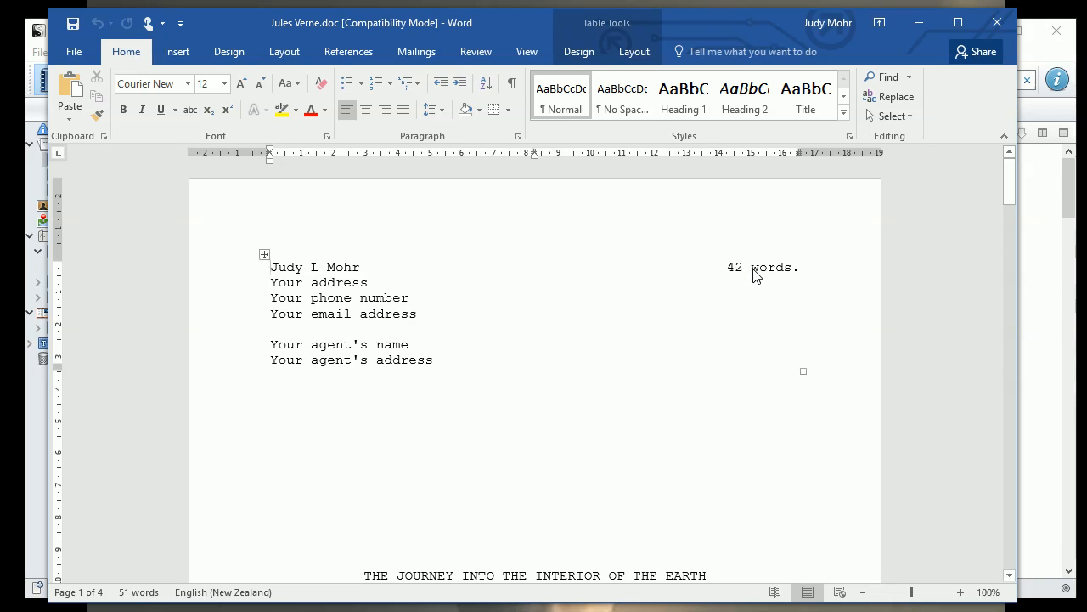
scroll(750, 279, "down", 3)
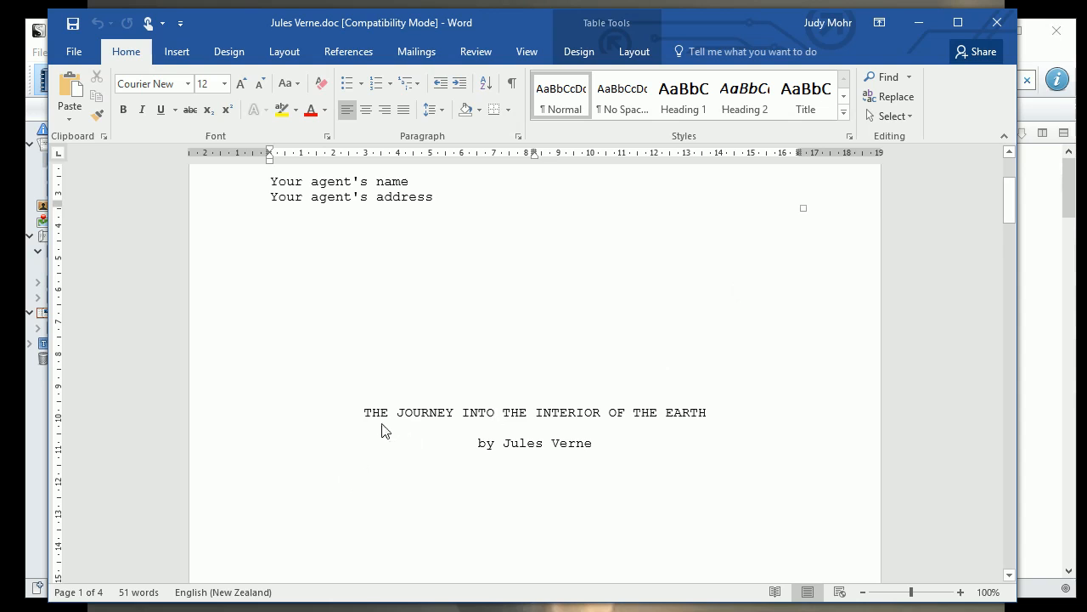
scroll(796, 433, "down", 2)
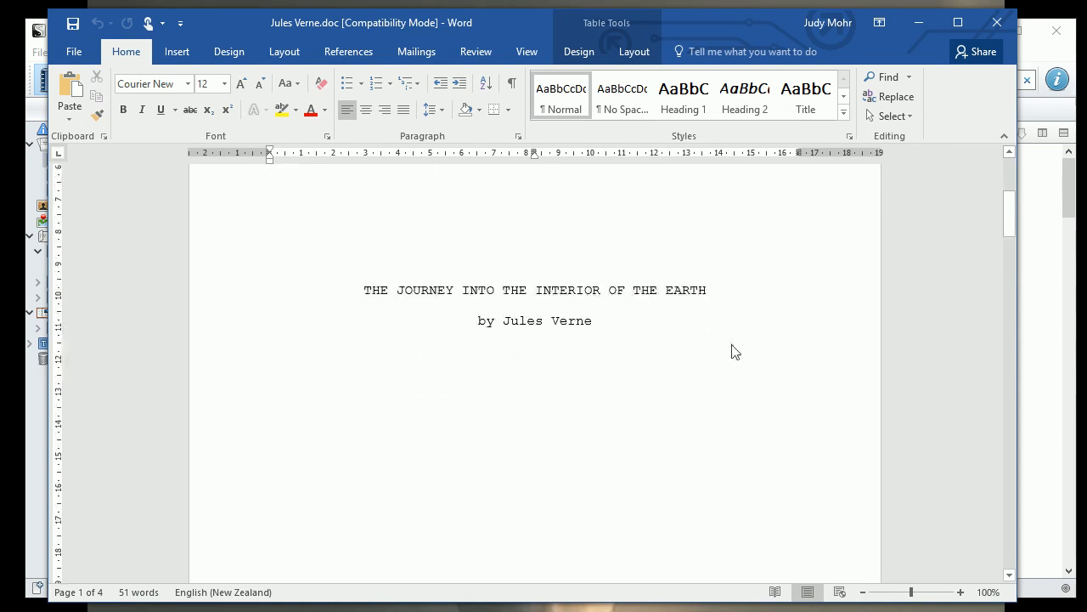
scroll(741, 351, "down", 8)
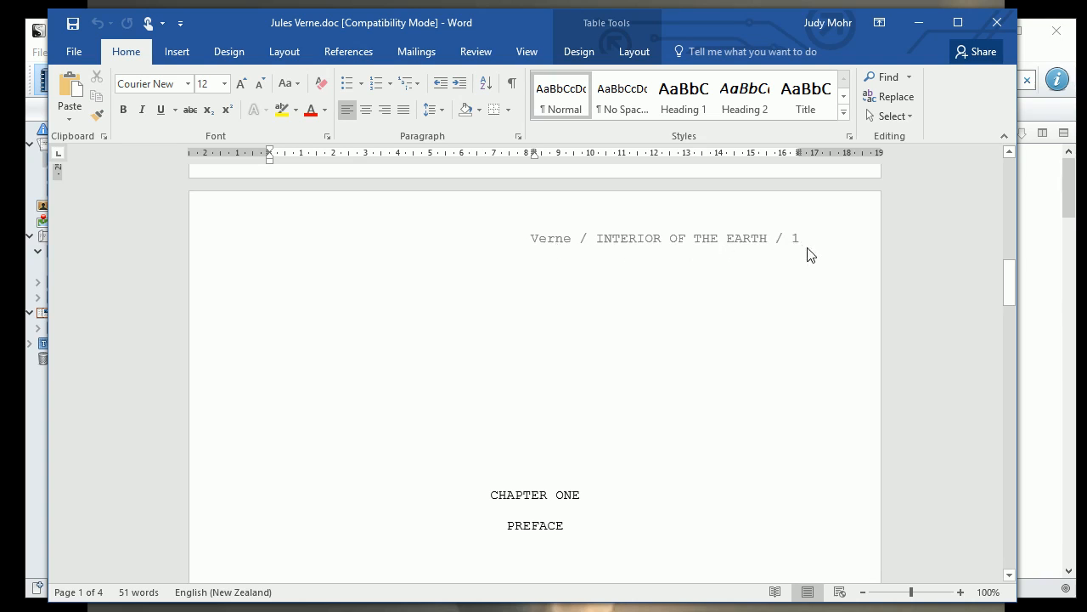
scroll(789, 458, "down", 3)
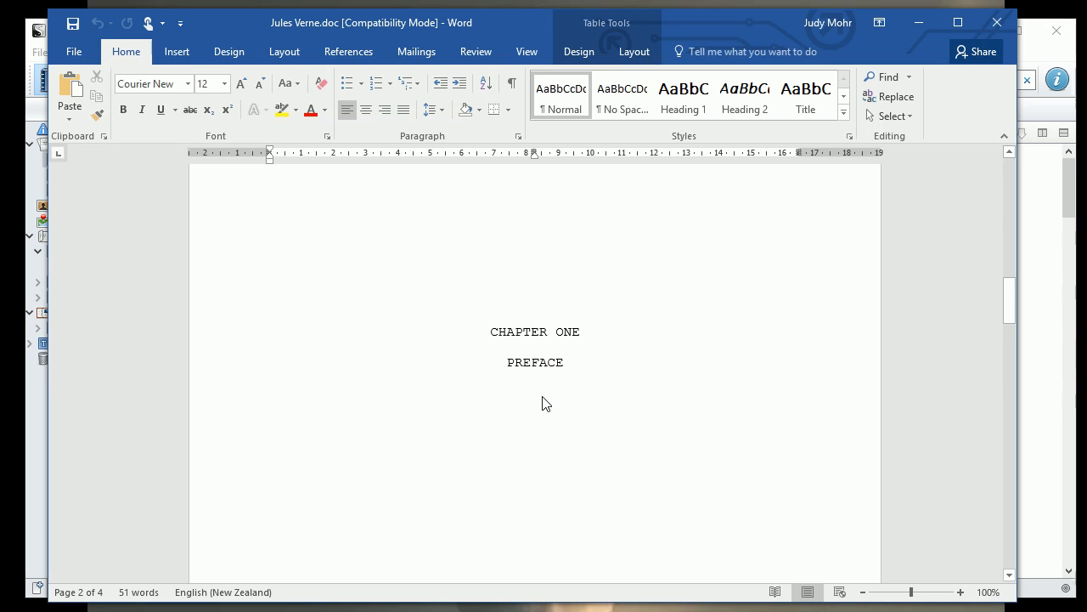
scroll(545, 403, "down", 5)
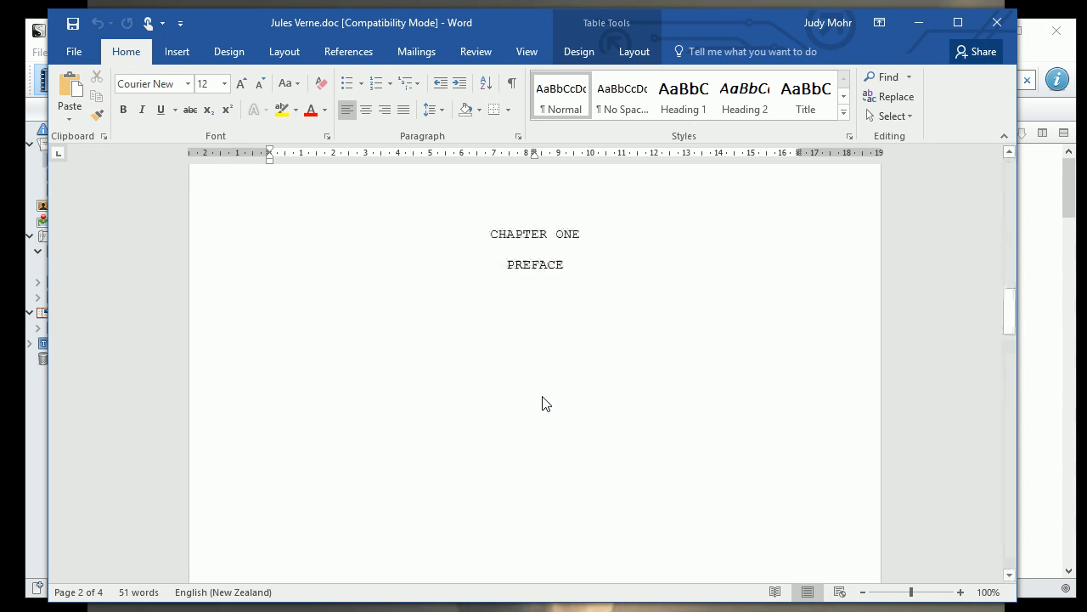
scroll(546, 403, "down", 8)
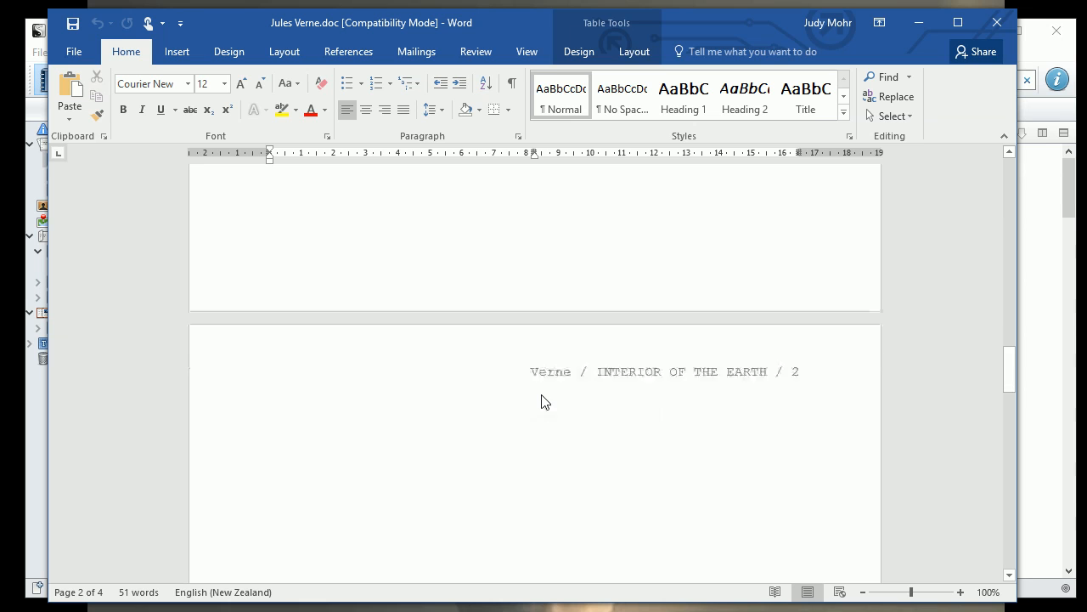
scroll(546, 403, "down", 5)
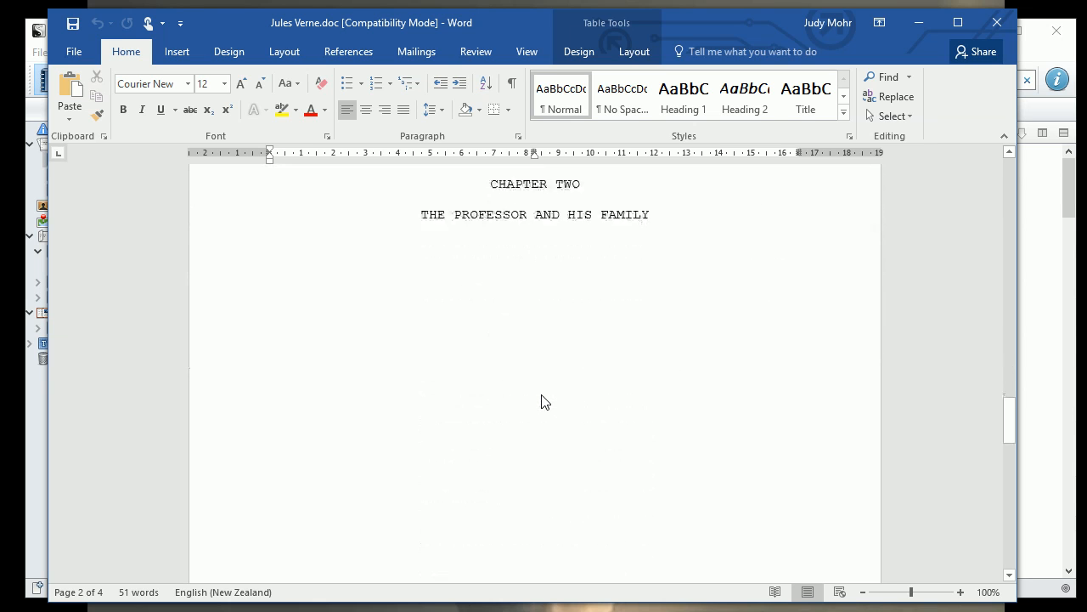
scroll(545, 403, "down", 8)
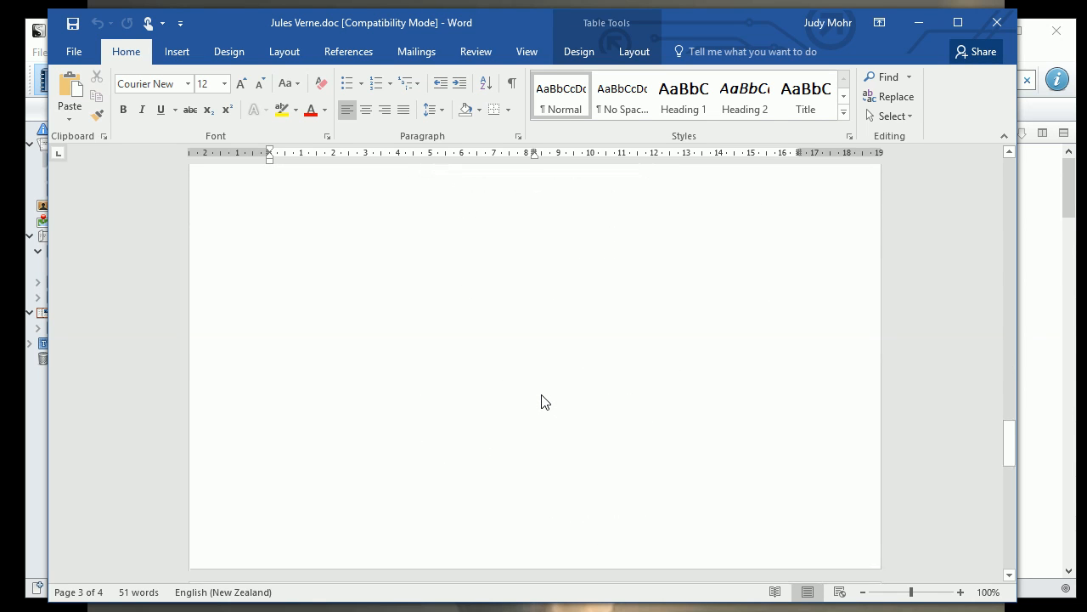
scroll(545, 403, "down", 3)
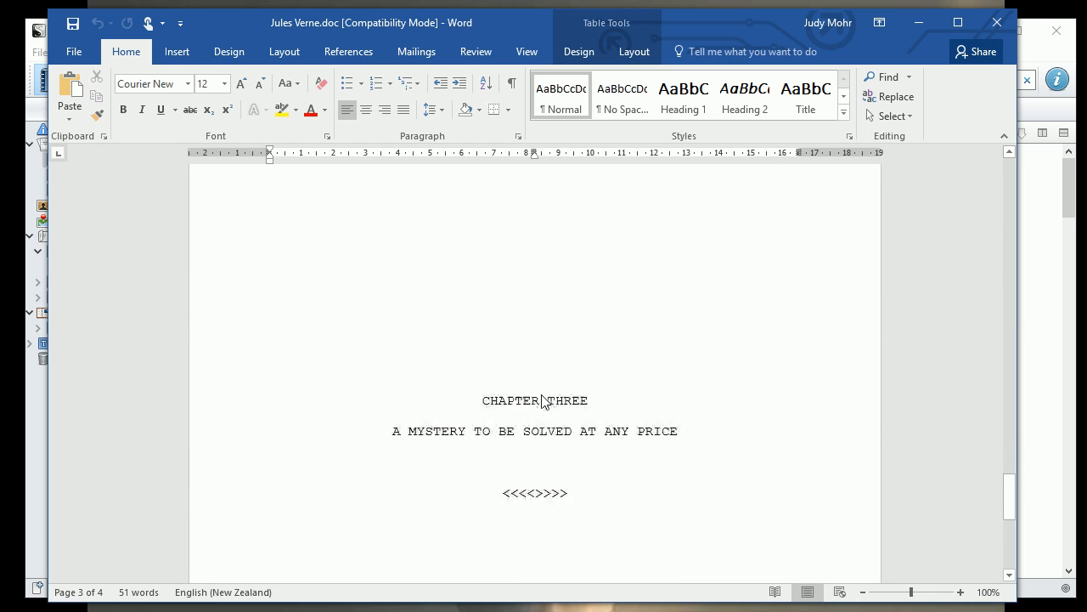
left_click(989, 32)
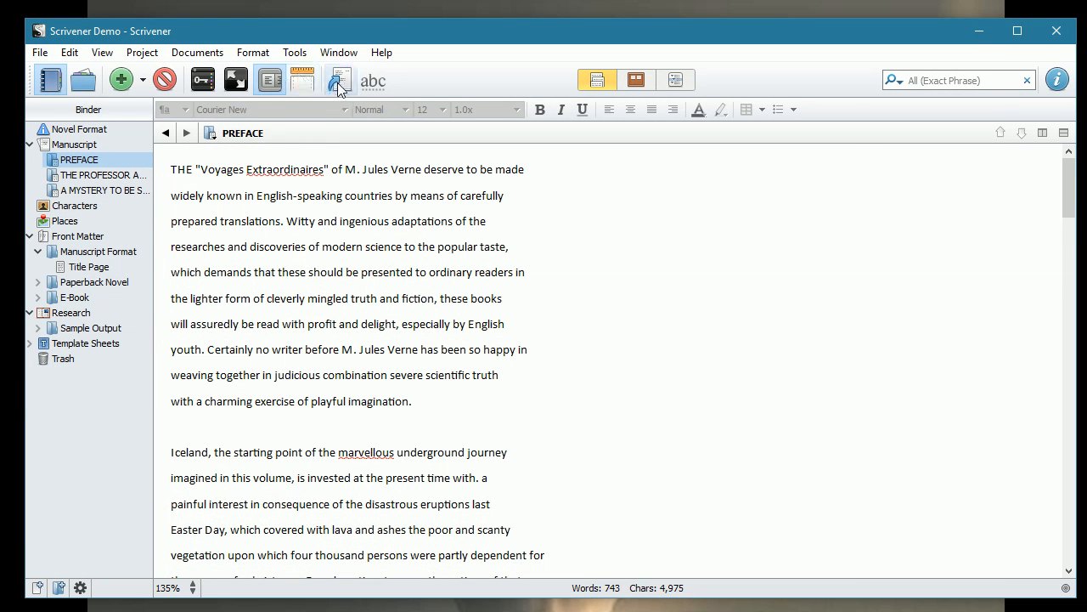
Step: In the compile formatting, include the text of Level 1+ folders
left_click(338, 82)
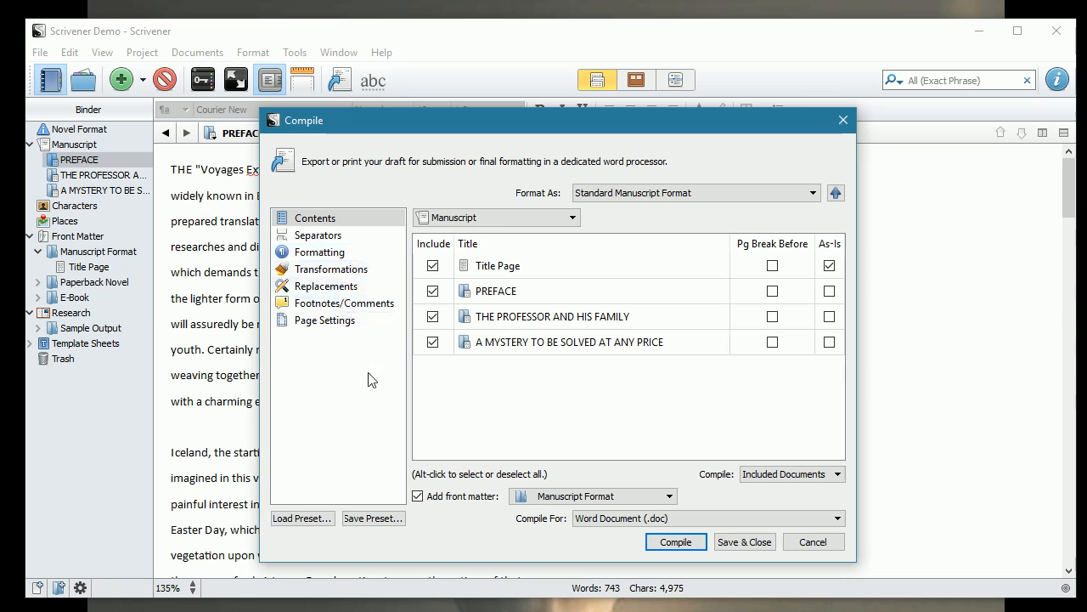
left_click(334, 260)
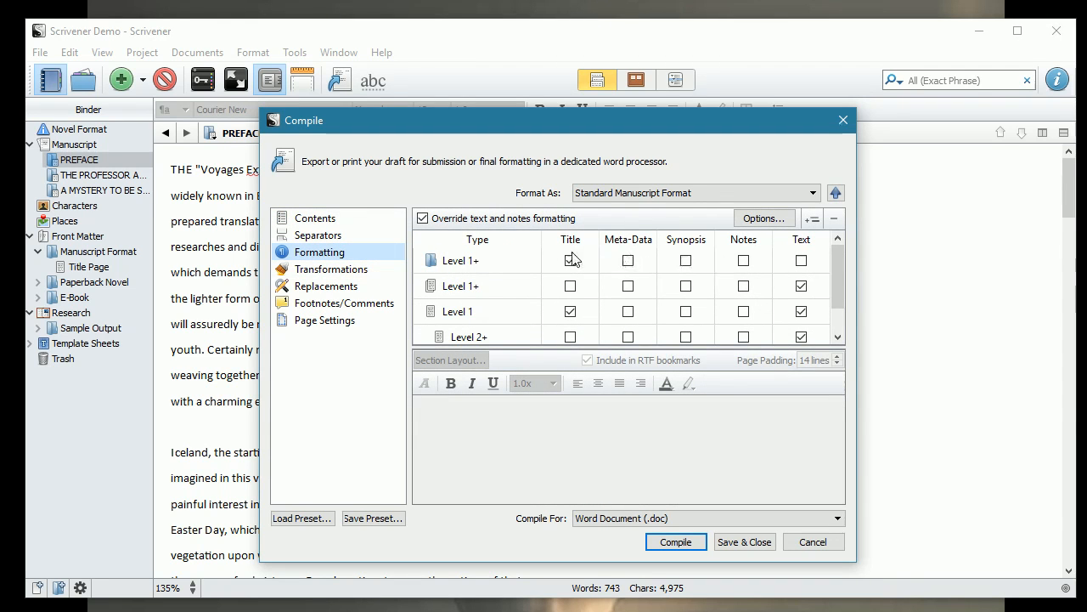
left_click(802, 262)
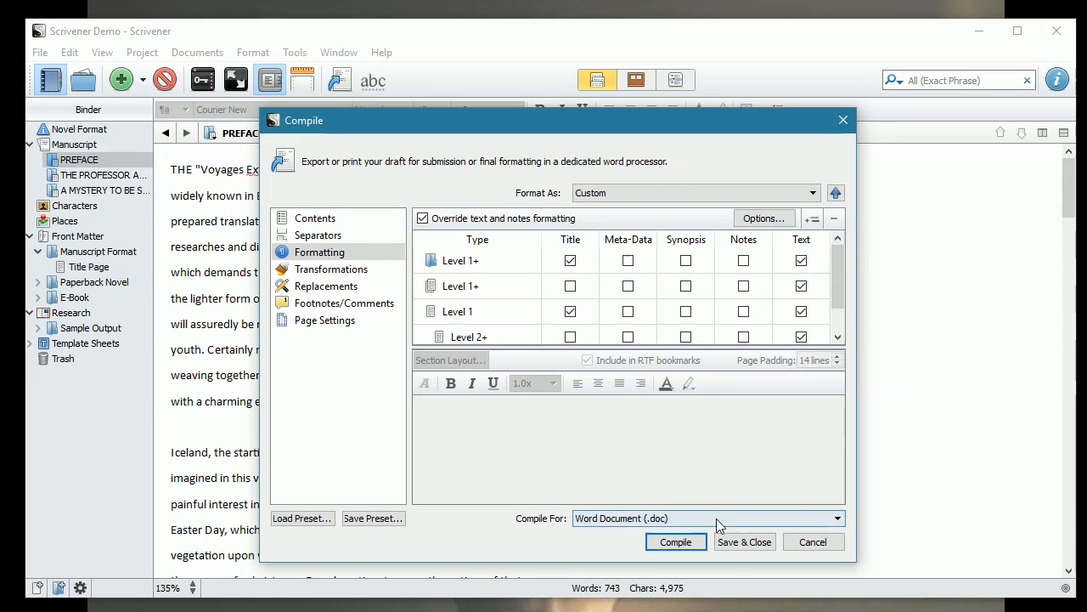
Step: Recompile the manuscript to the Desktop, replacing the existing "Jules Verne.doc", and open the new file in Word
left_click(677, 542)
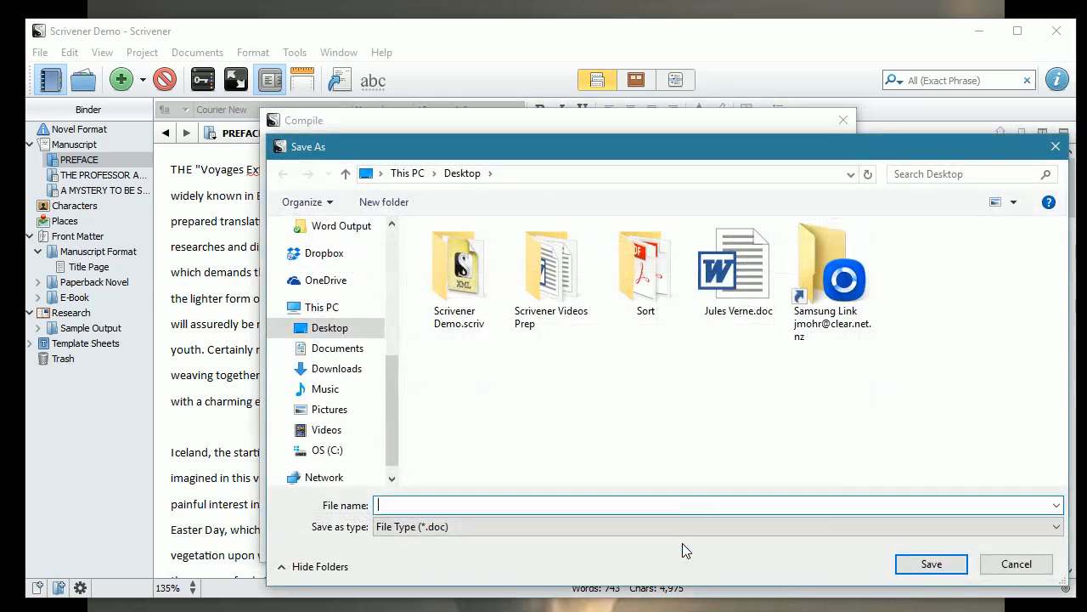
left_click(736, 316)
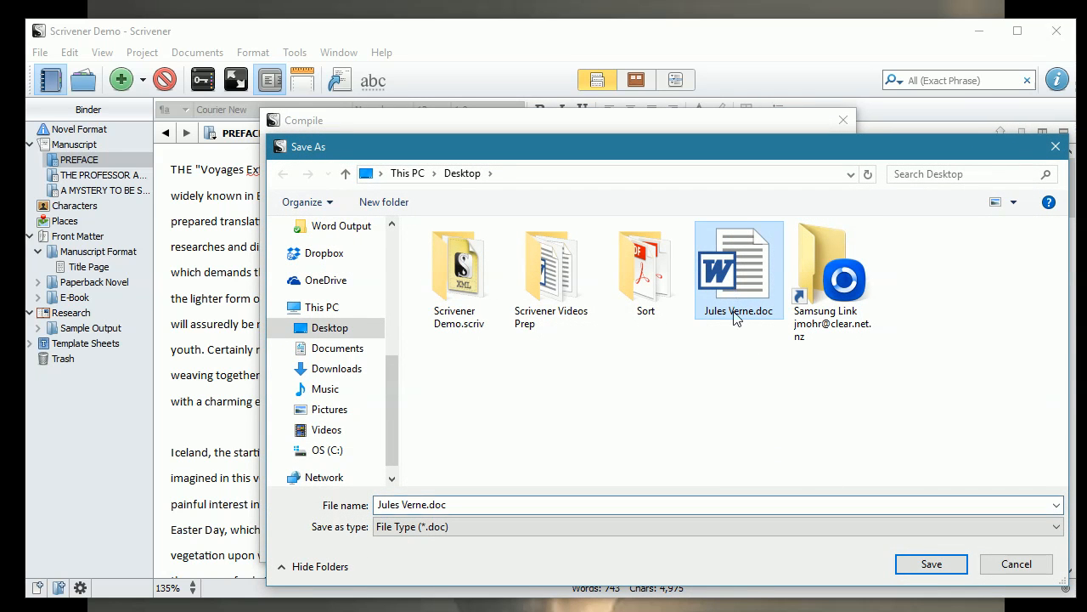
left_click(932, 564)
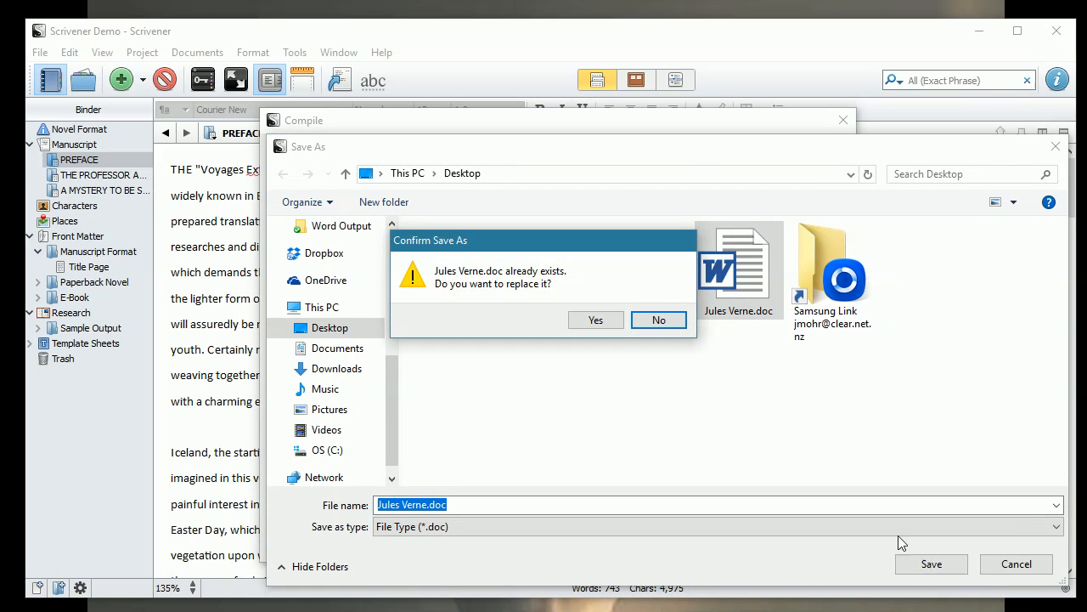
left_click(593, 320)
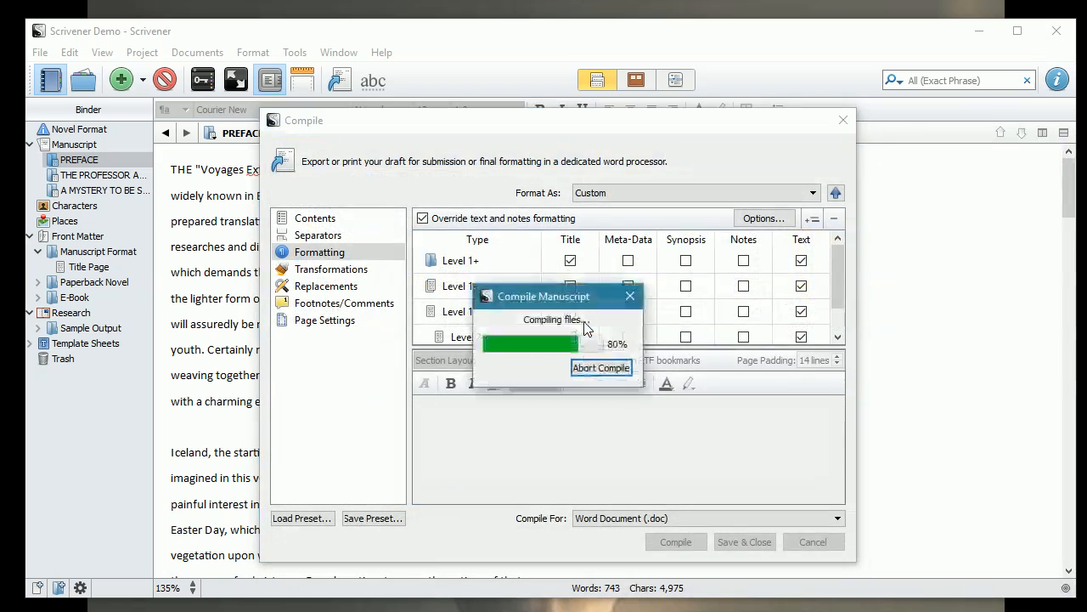
left_click(655, 362)
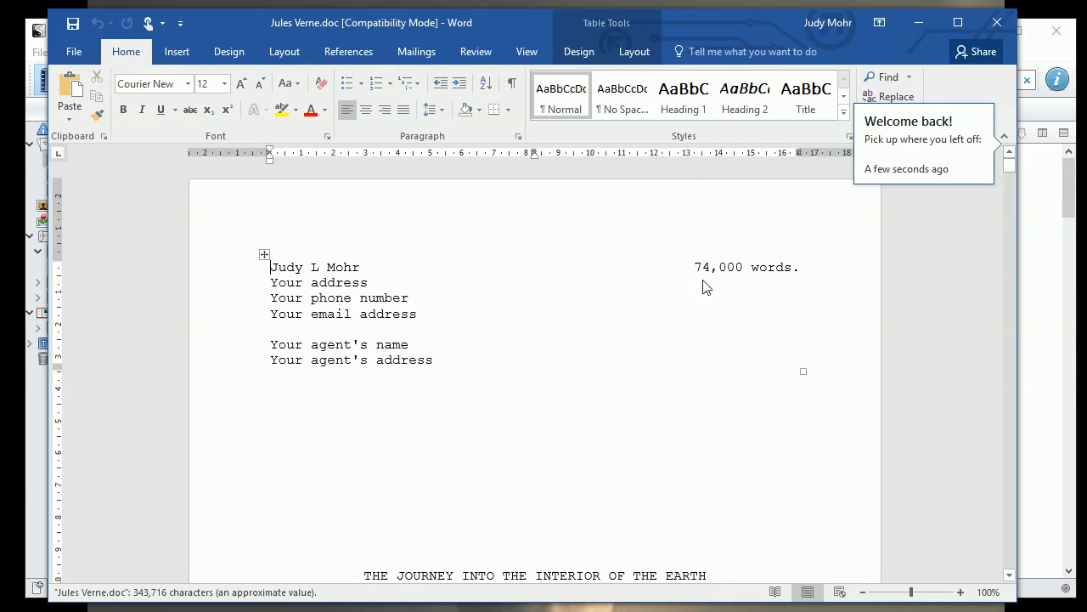
Step: Examine the recompiled document from the title page to the Chapter Three opening, checking chapter headings, running headers and body text
scroll(692, 315, "down", 8)
scroll(684, 335, "down", 6)
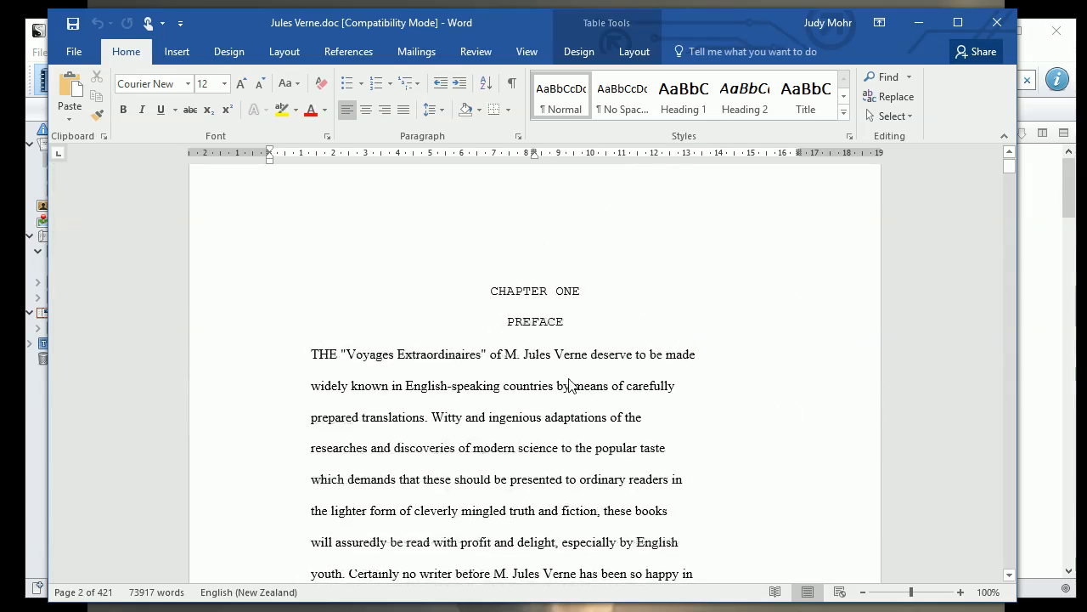
scroll(569, 385, "down", 7)
scroll(569, 385, "down", 10)
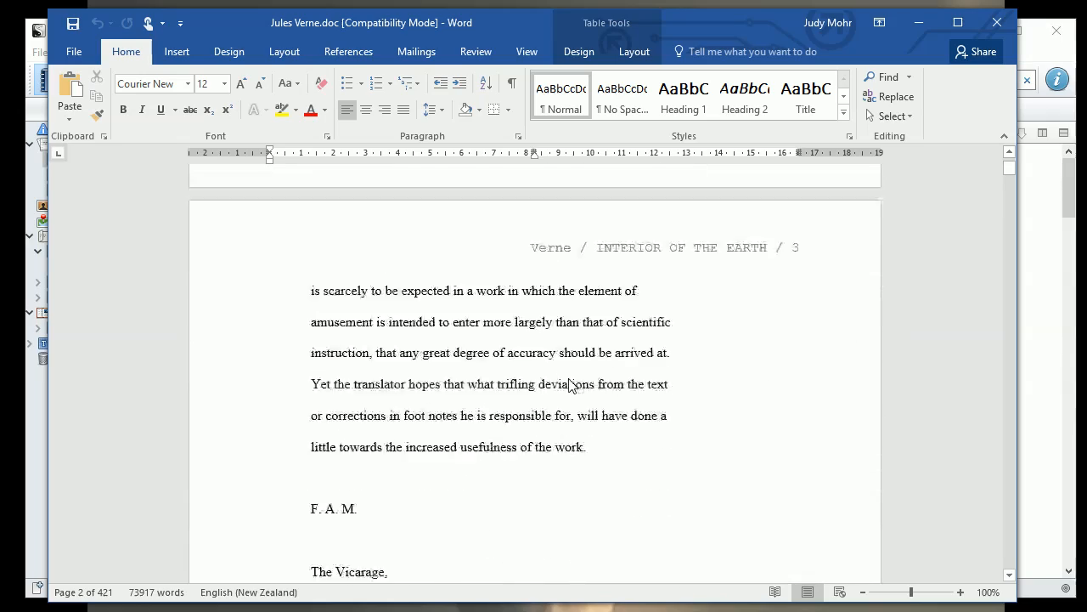
scroll(569, 385, "down", 10)
scroll(569, 384, "down", 10)
scroll(570, 385, "down", 10)
scroll(569, 385, "down", 10)
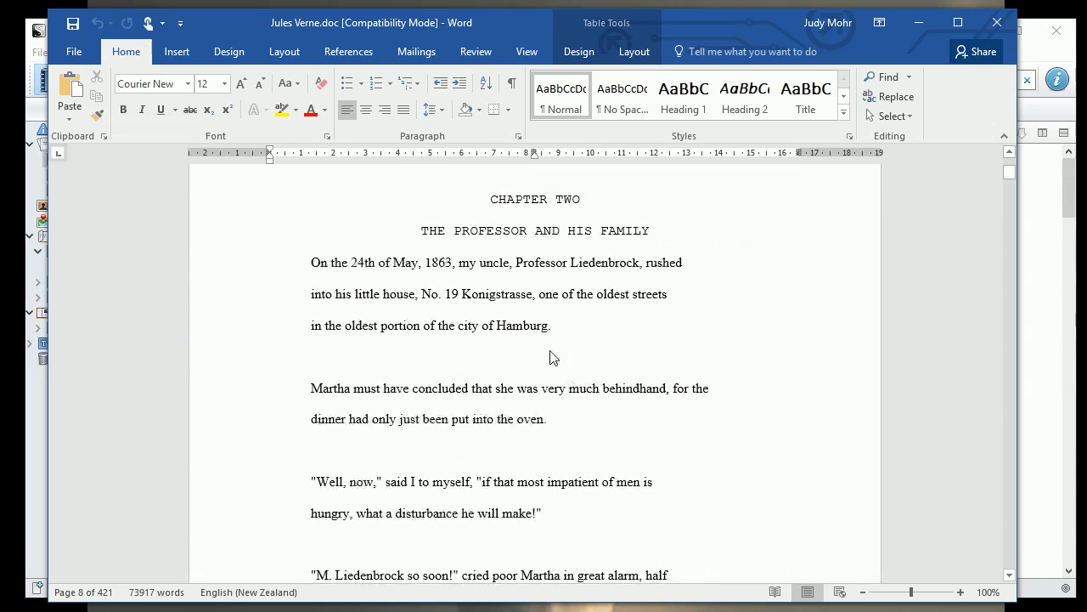
scroll(493, 304, "down", 10)
scroll(490, 299, "down", 10)
scroll(490, 301, "down", 20)
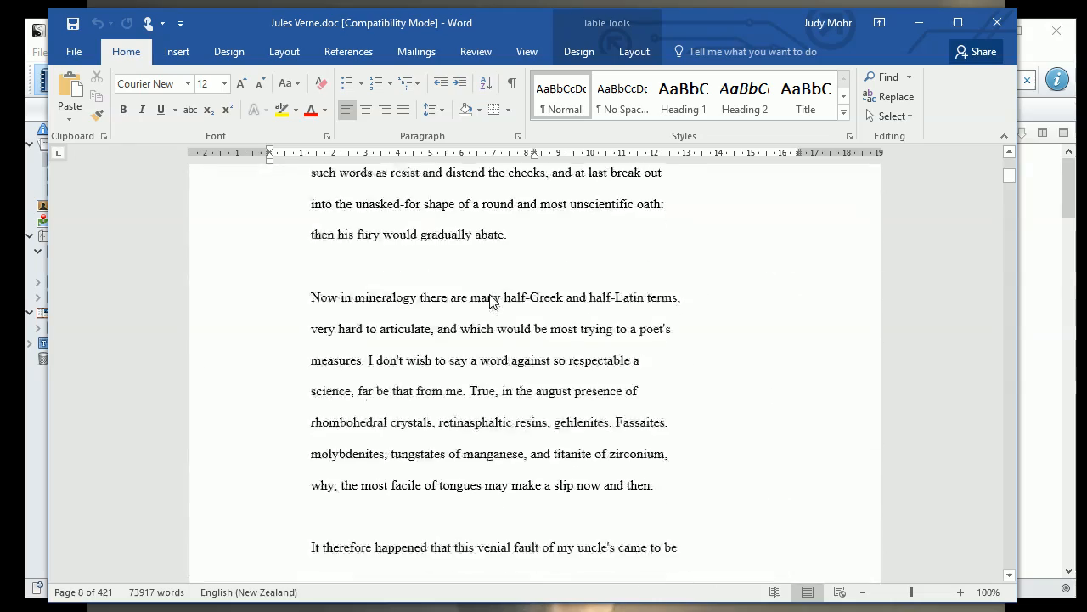
scroll(490, 301, "down", 5)
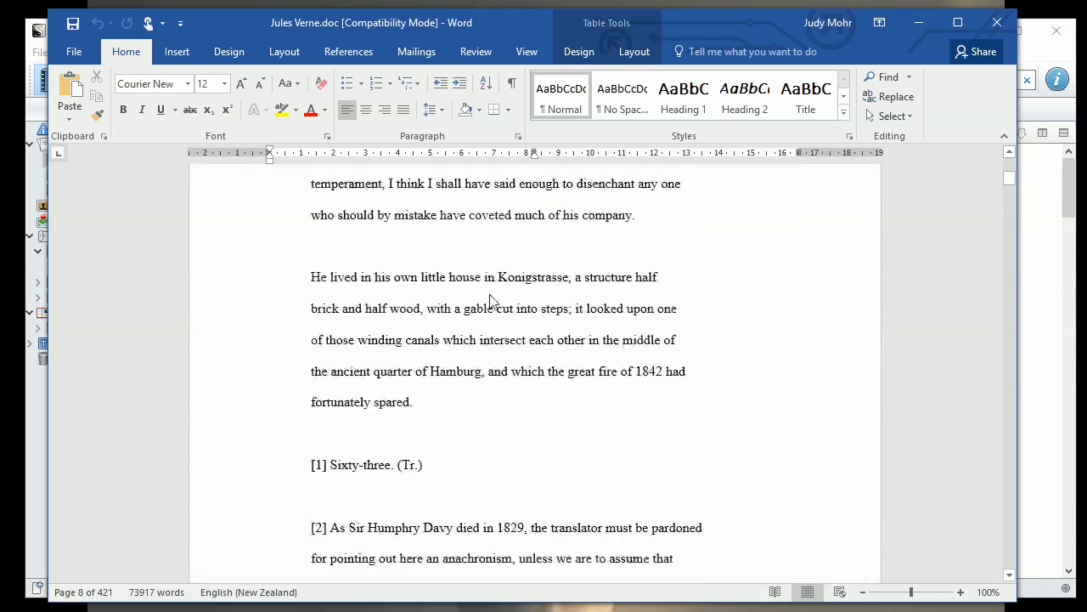
scroll(490, 301, "down", 12)
scroll(490, 300, "up", 4)
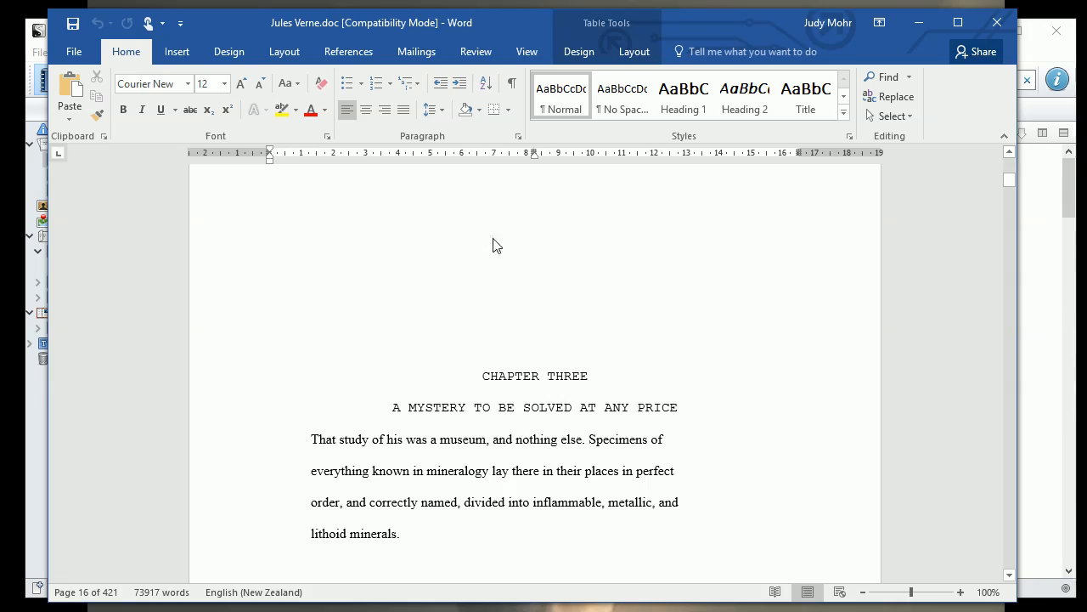
Step: Review the pages back to the Chapter One heading, checking the body text's font and paragraph spacing against the headings
scroll(493, 243, "up", 10)
scroll(497, 245, "up", 15)
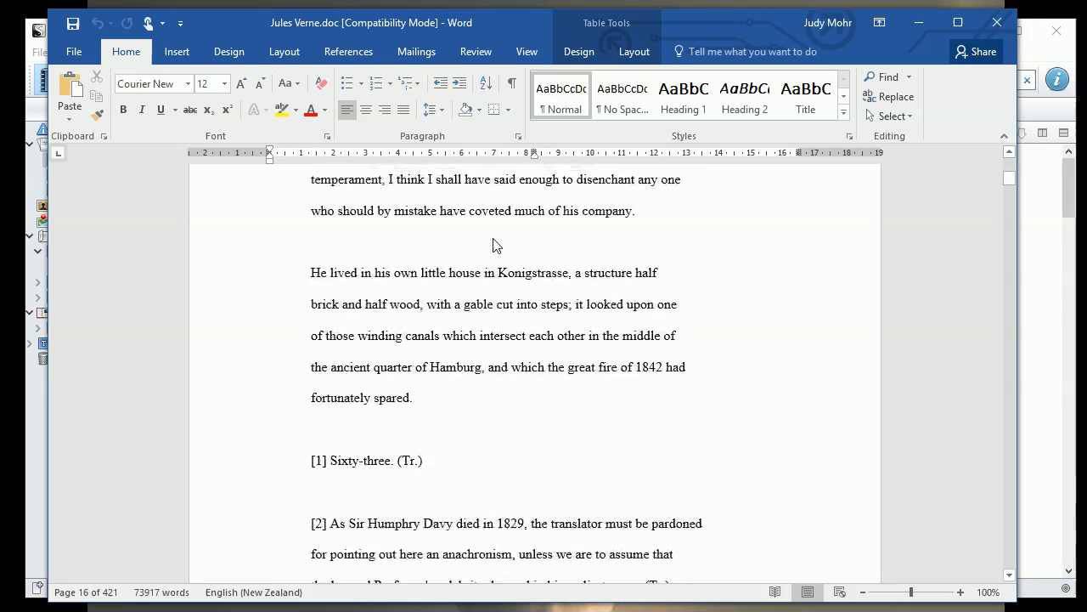
scroll(497, 245, "up", 15)
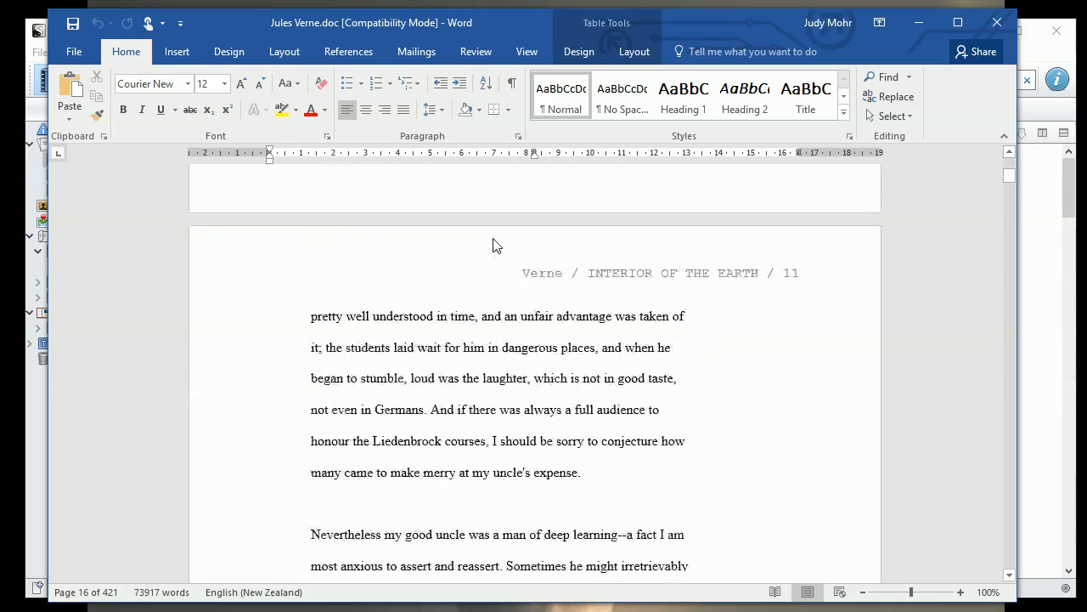
scroll(497, 246, "up", 15)
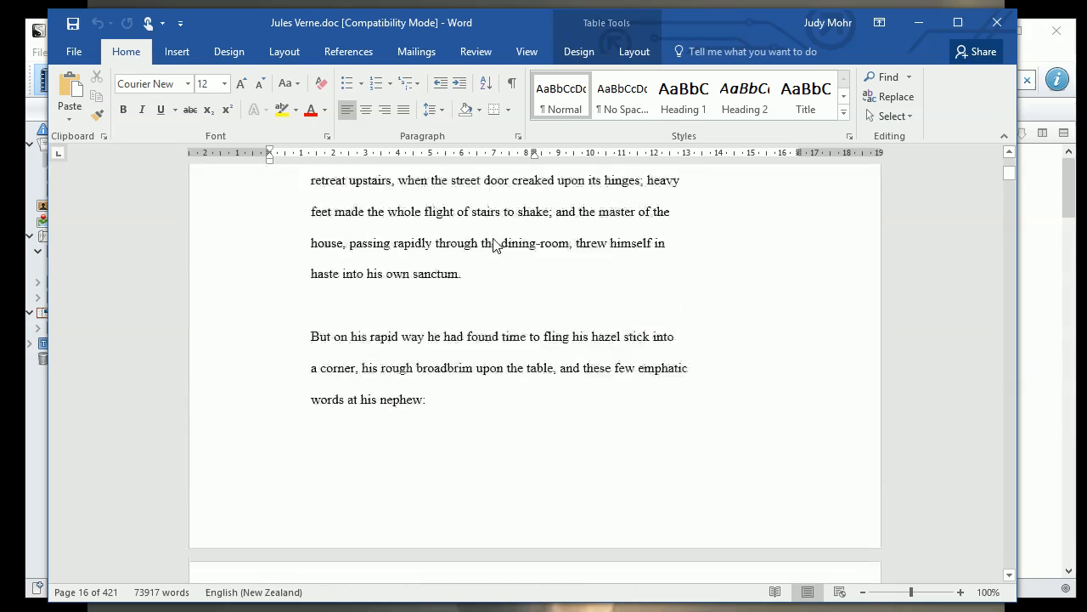
scroll(497, 245, "up", 15)
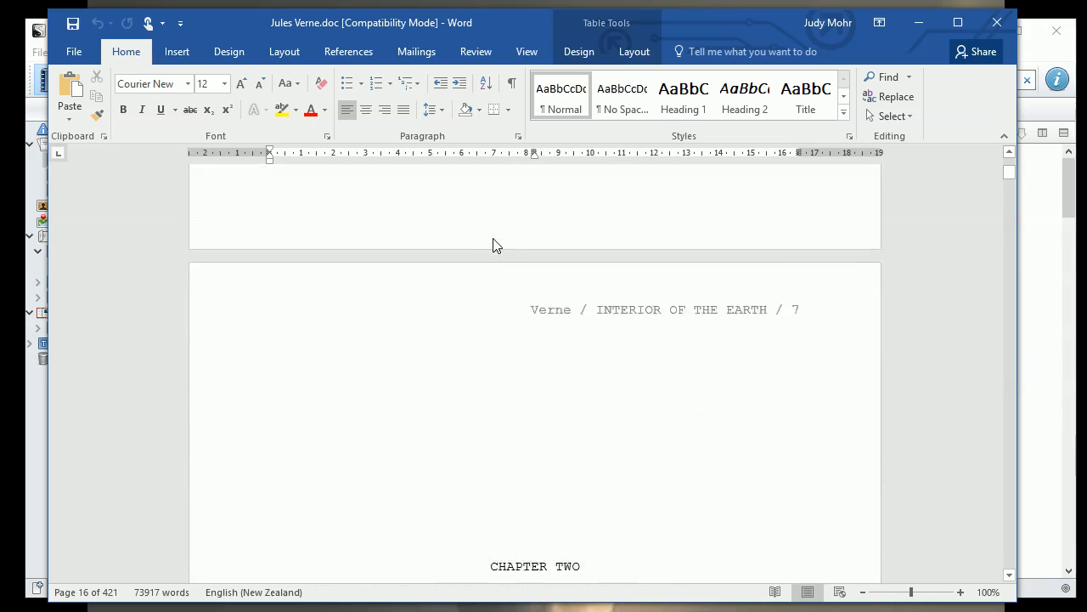
scroll(497, 245, "up", 10)
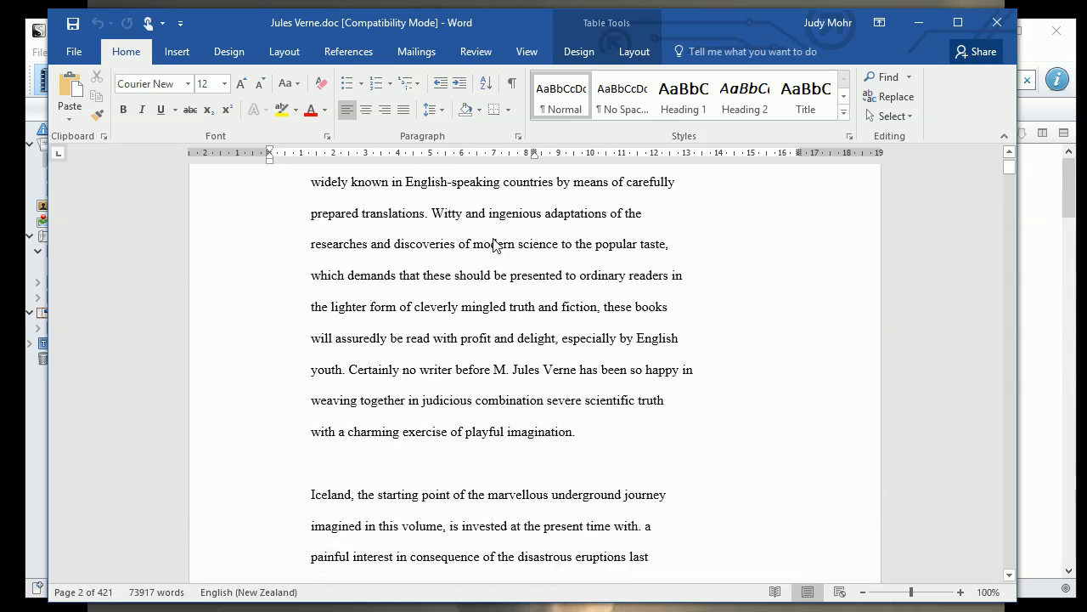
scroll(497, 245, "up", 5)
scroll(496, 246, "down", 3)
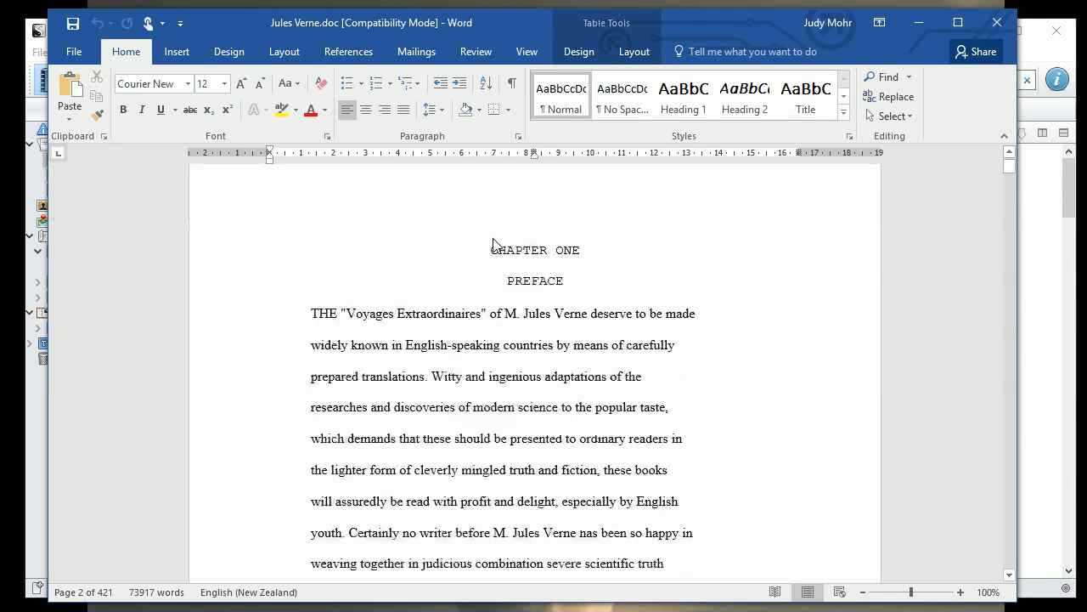